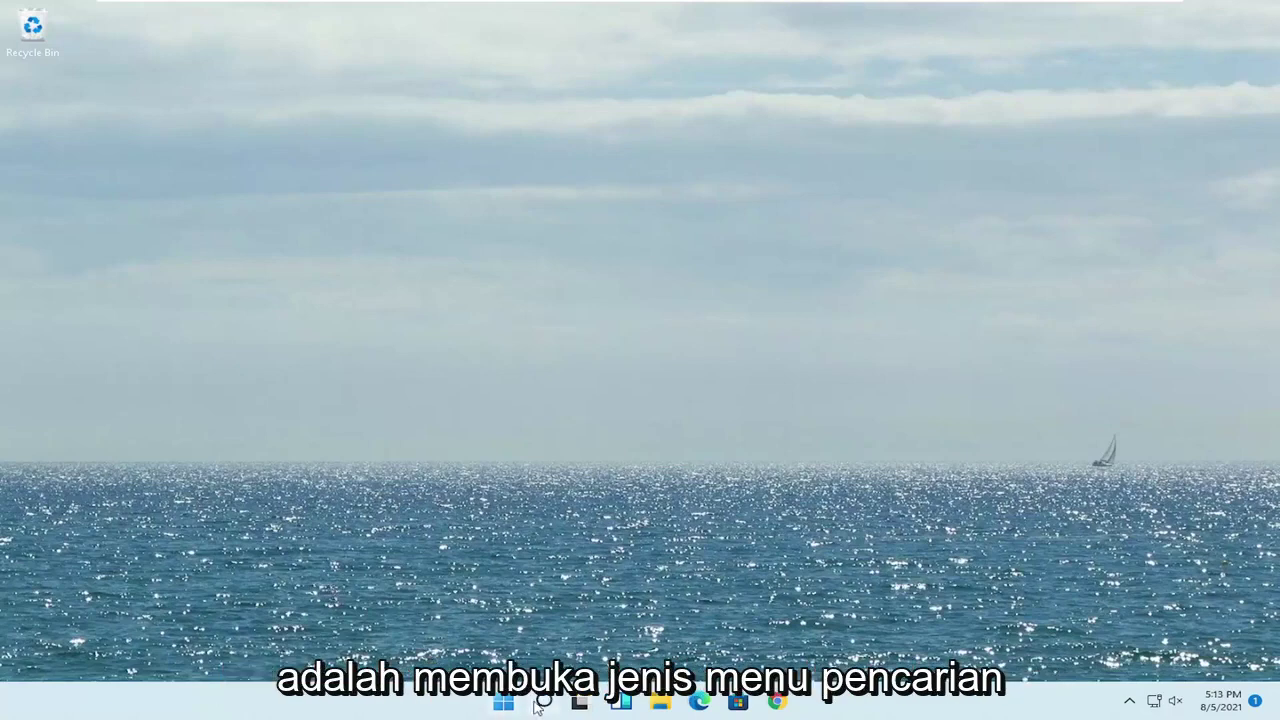
Step: Open System Properties from an 'advanced system' search and go to its Hardware tab
{"action": "left_click", "coordinate": [541, 701]}
{"action": "type", "text": "advanc"}
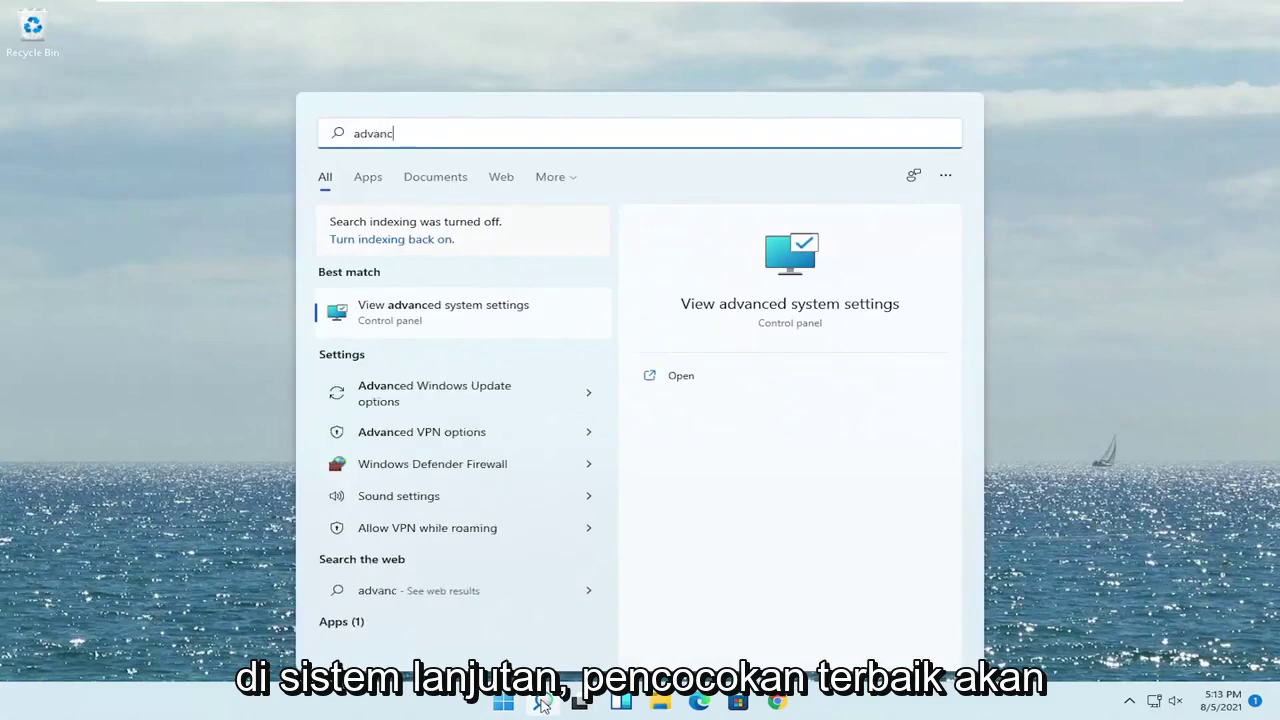
{"action": "type", "text": "ed system"}
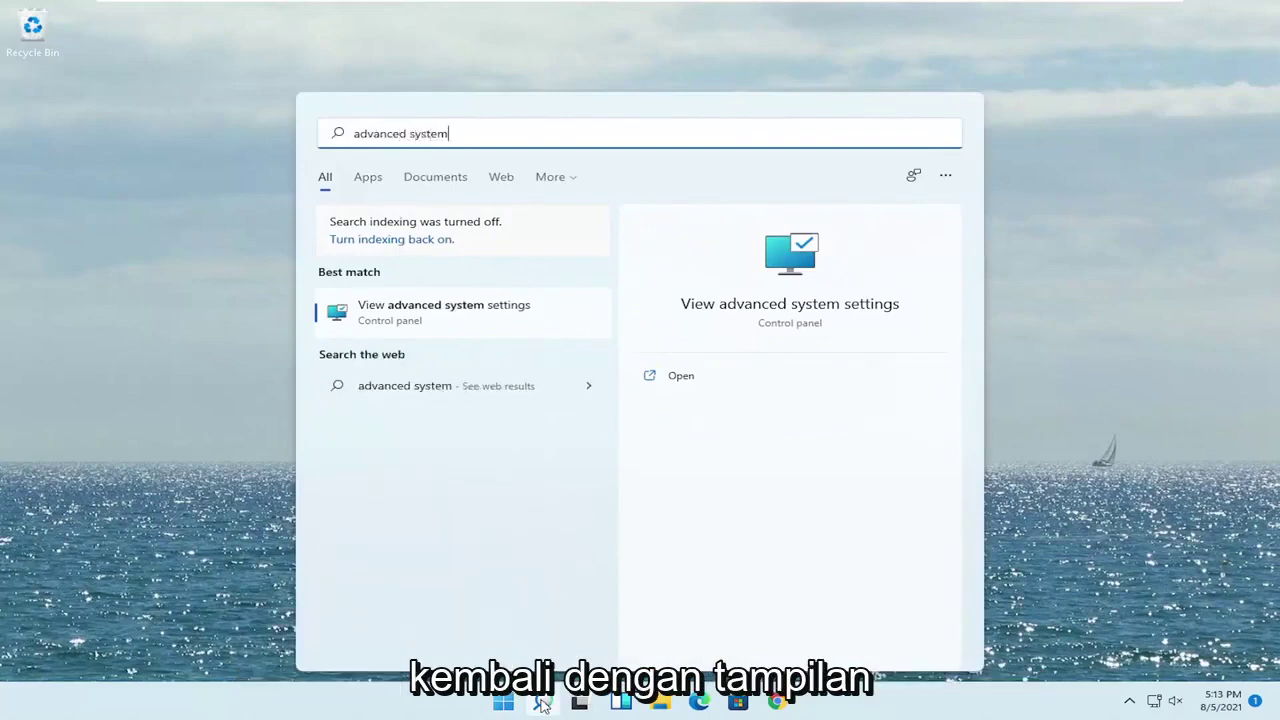
{"action": "left_click", "coordinate": [437, 318]}
{"action": "left_click_drag", "start_coordinate": [243, 48], "coordinate": [631, 162]}
{"action": "left_click", "coordinate": [553, 180]}
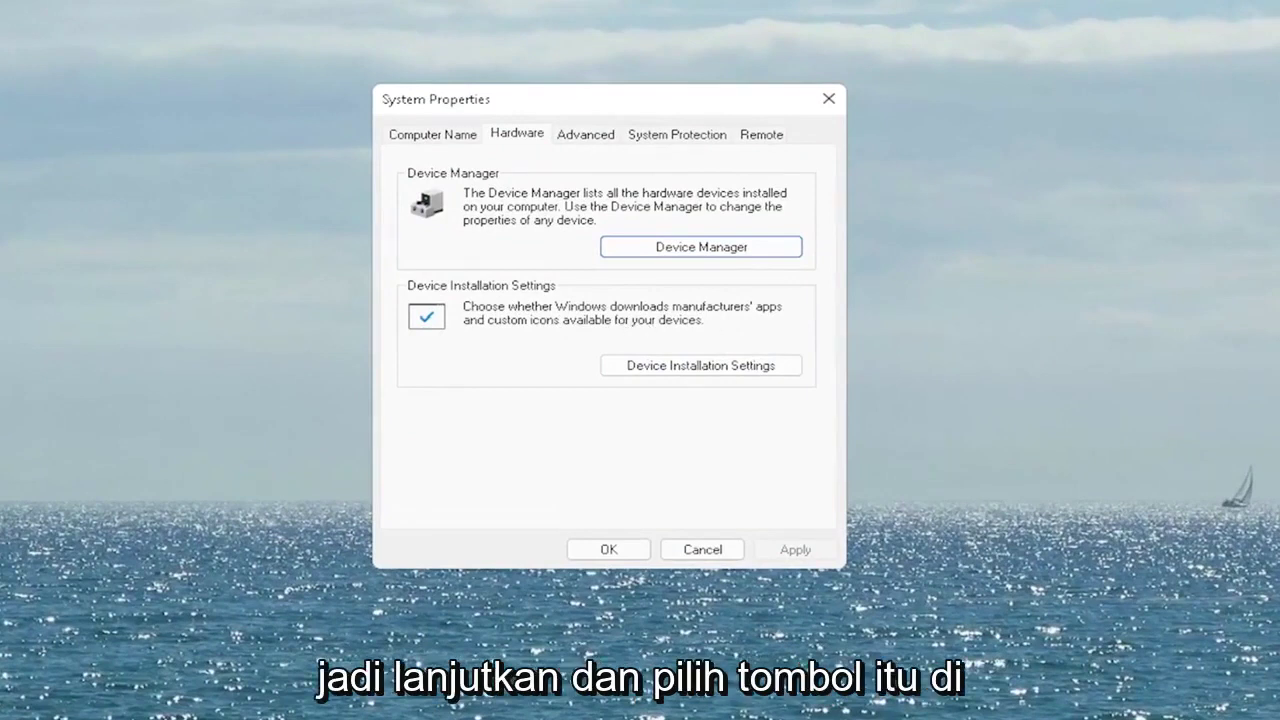
Step: Set Device Installation Settings to Yes (recommended), save it, and close System Properties
{"action": "left_click", "coordinate": [698, 364]}
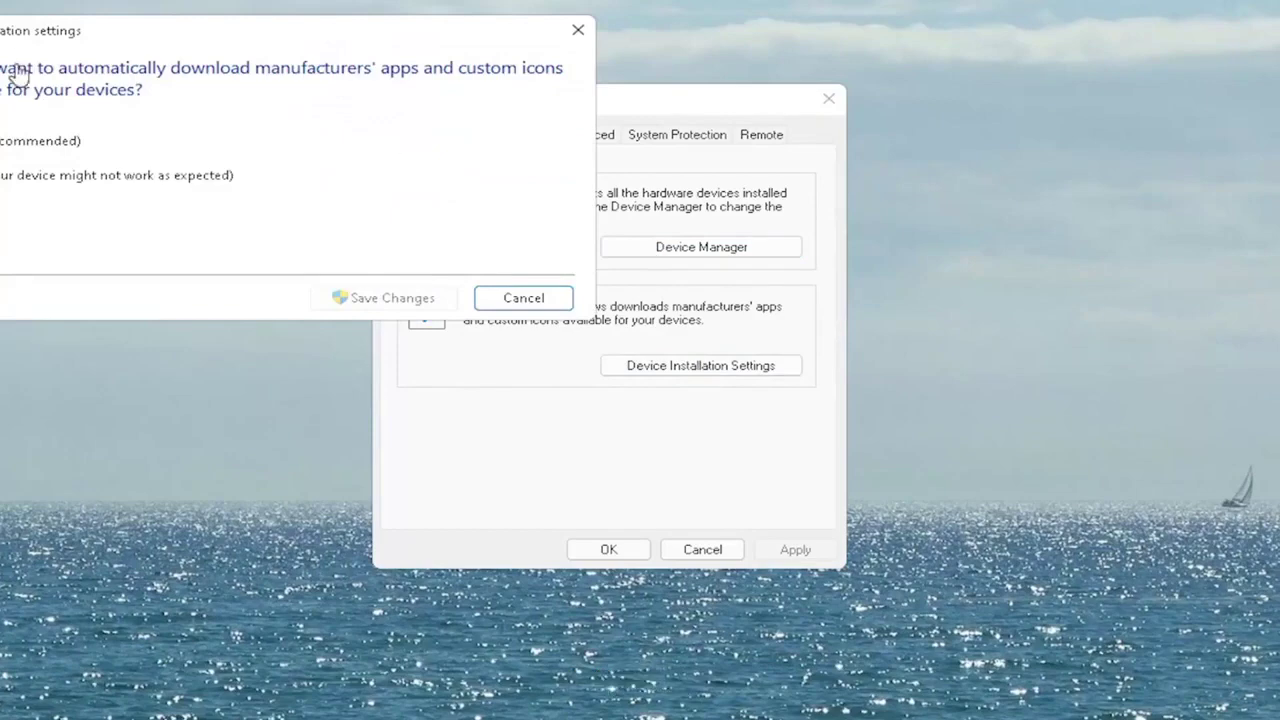
{"action": "left_click_drag", "start_coordinate": [90, 42], "coordinate": [375, 118]}
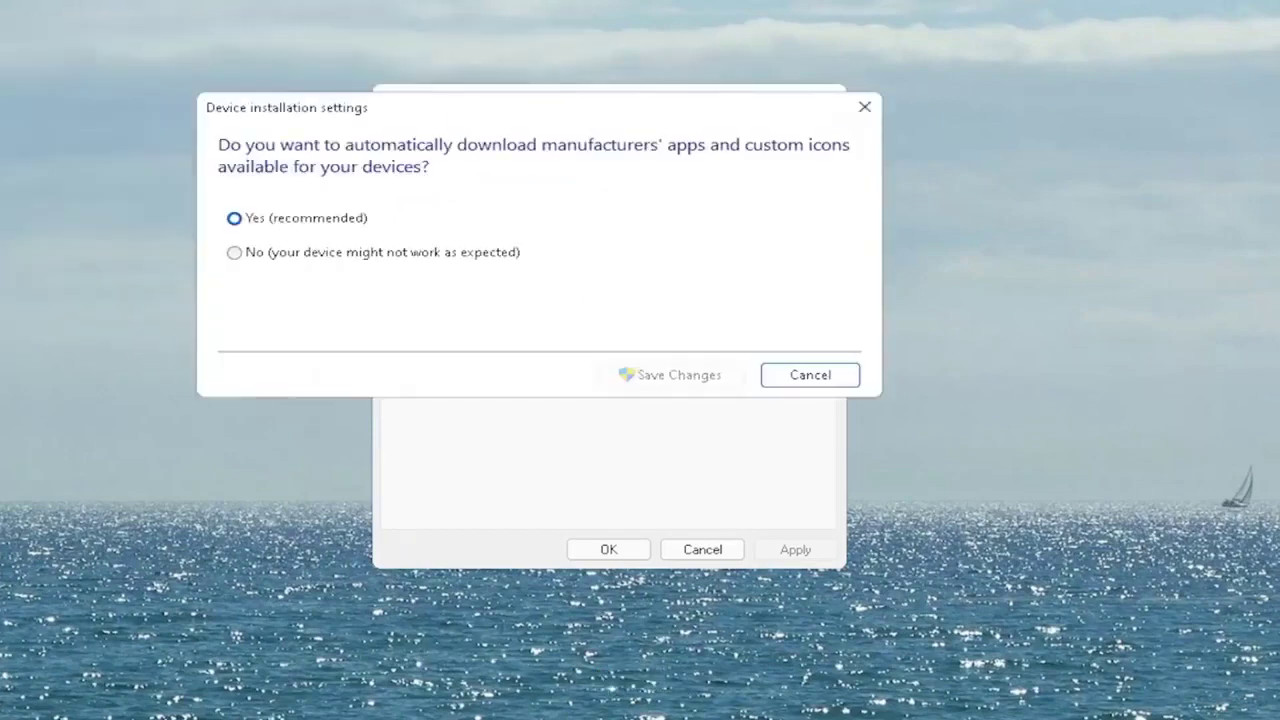
{"action": "left_click", "coordinate": [293, 226]}
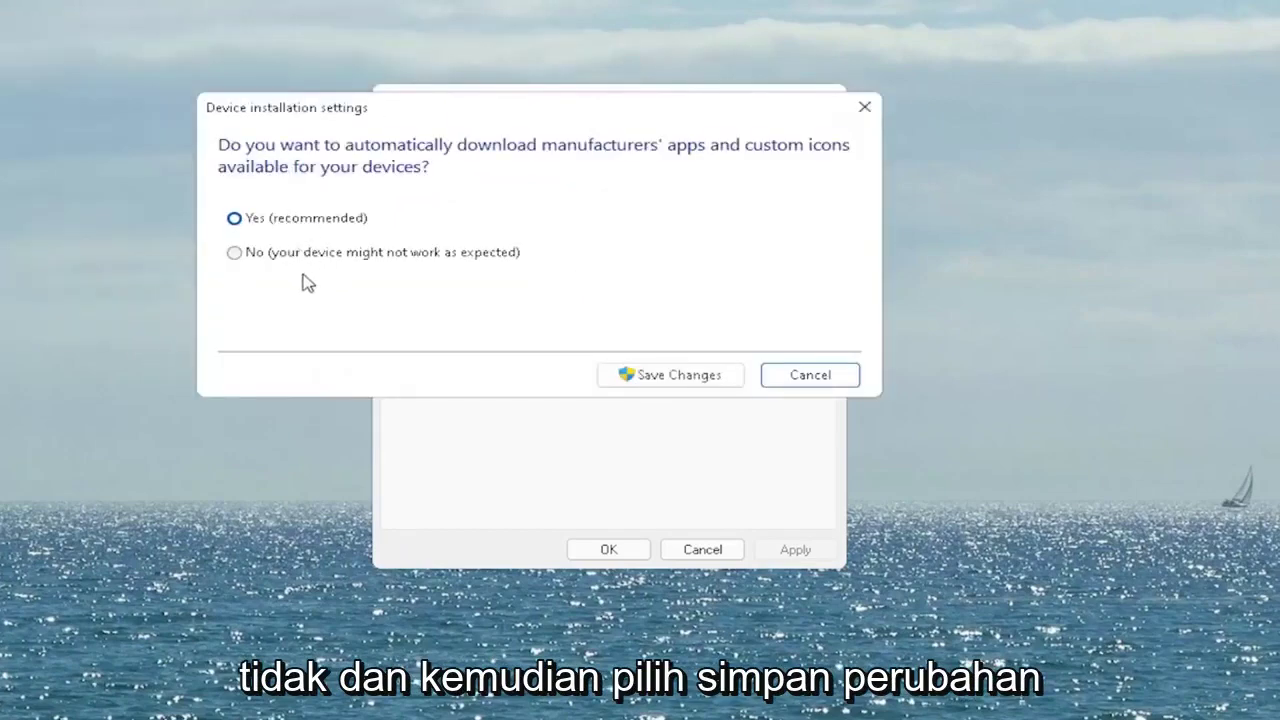
{"action": "left_click", "coordinate": [789, 374]}
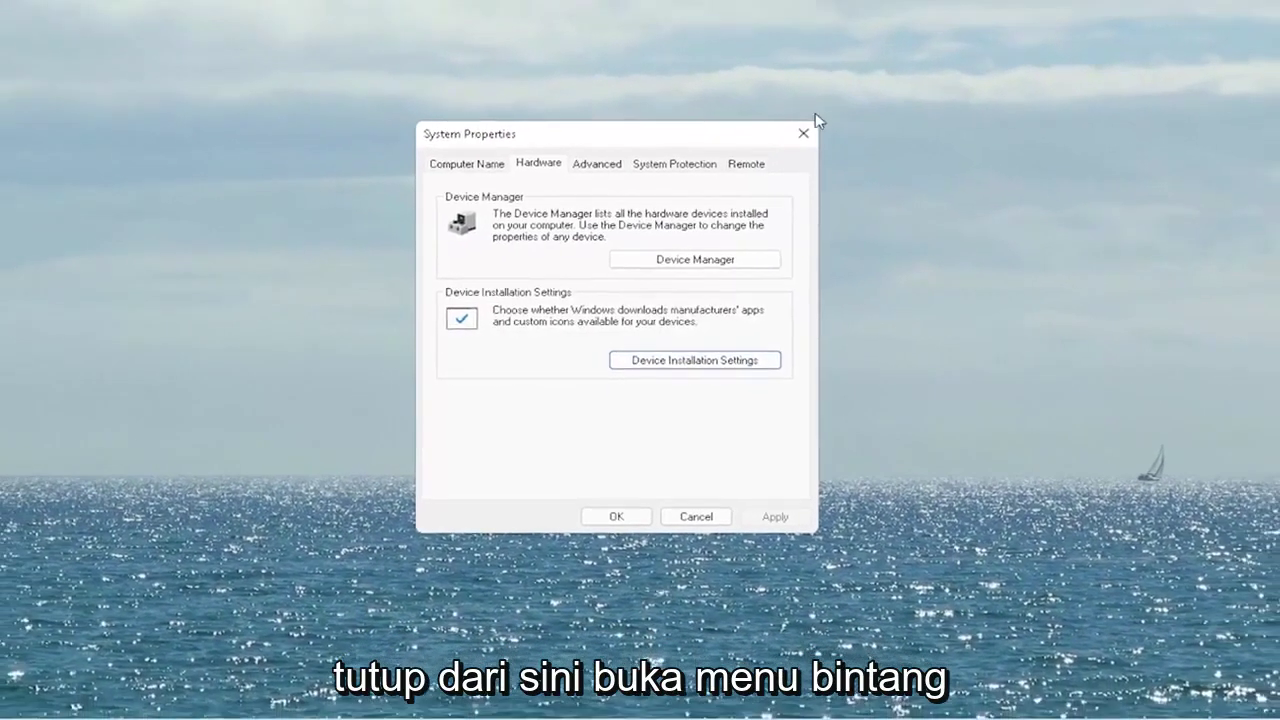
{"action": "left_click", "coordinate": [828, 99]}
Step: Open Device Manager from a 'device manager' search
{"action": "left_click", "coordinate": [542, 703]}
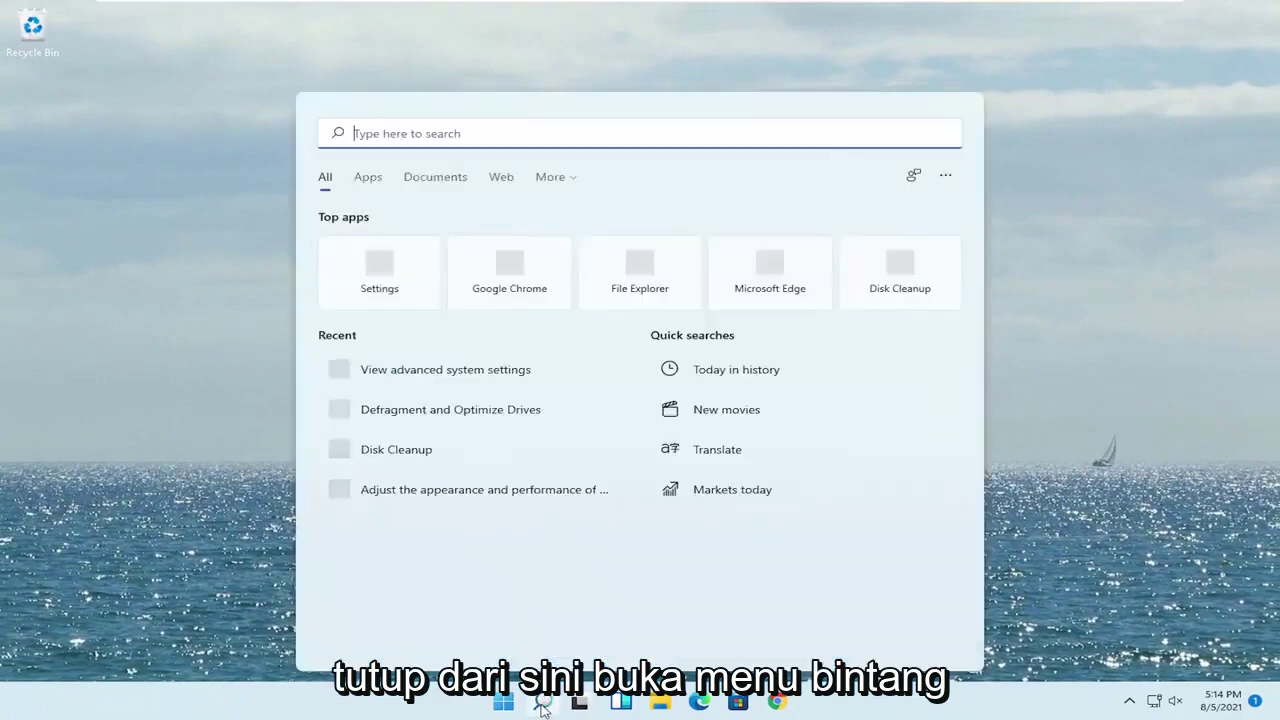
{"action": "type", "text": "device manager"}
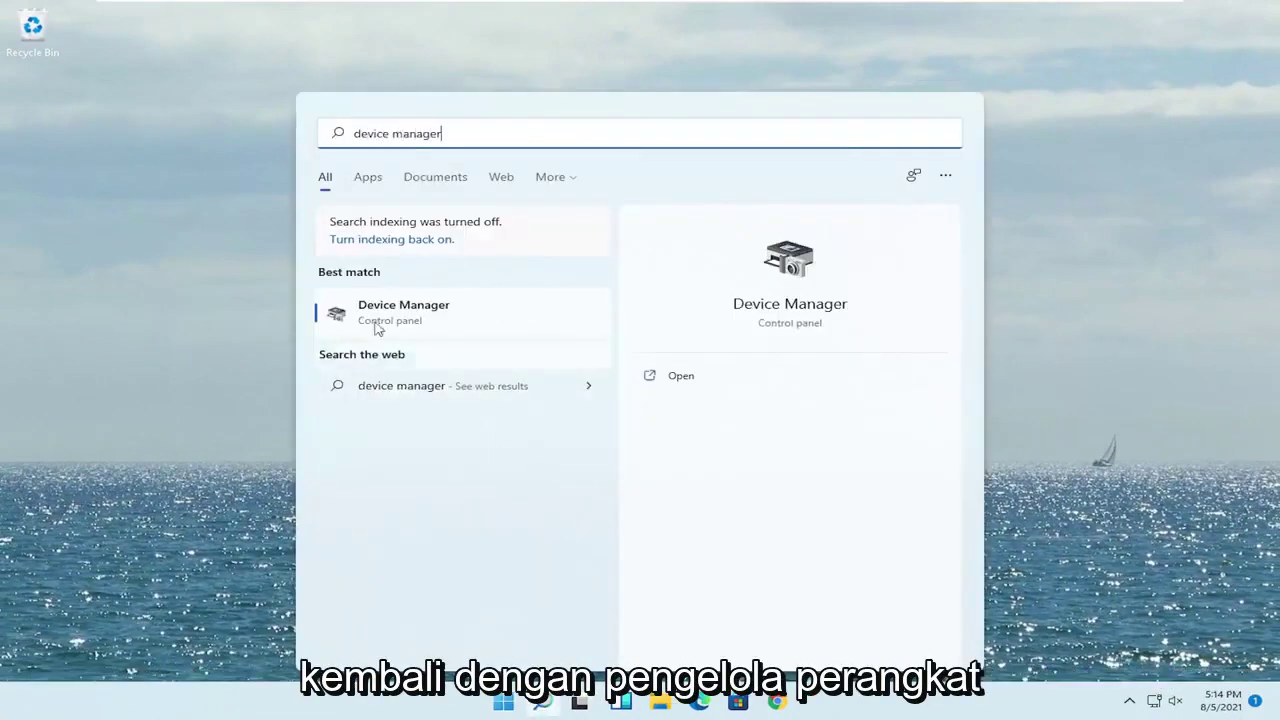
{"action": "left_click", "coordinate": [427, 316]}
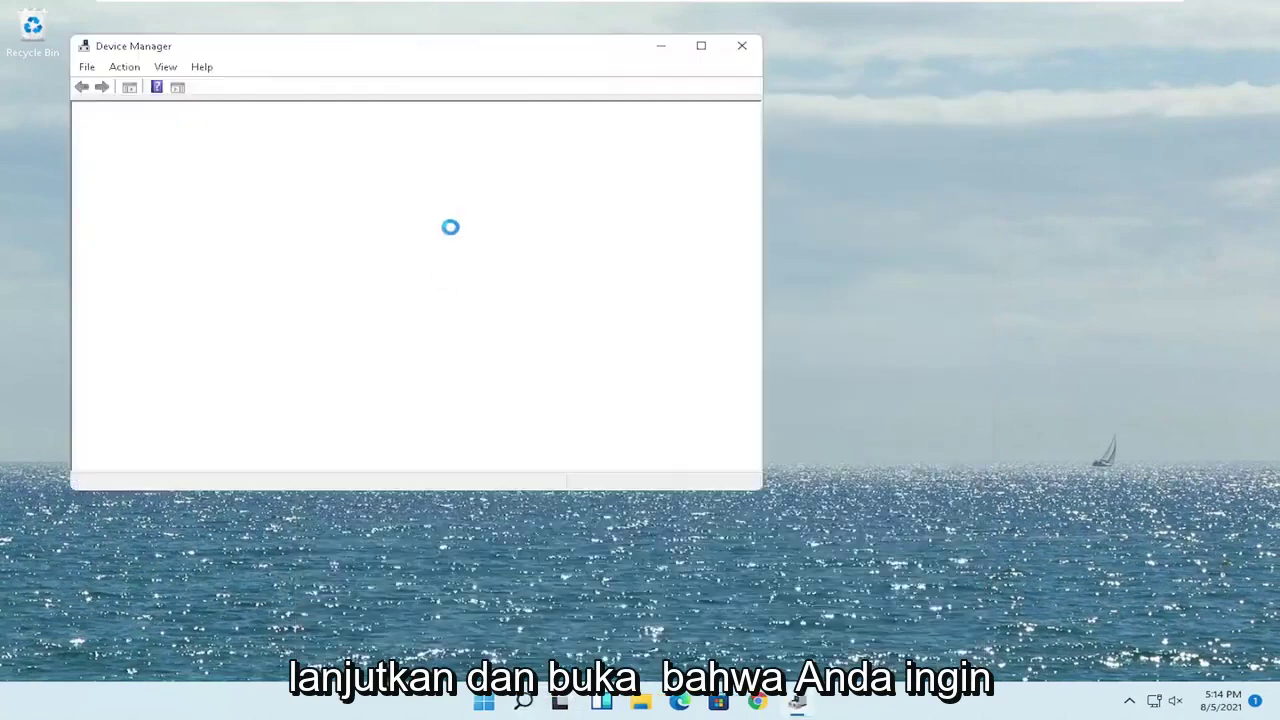
{"action": "left_click_drag", "start_coordinate": [423, 54], "coordinate": [607, 95]}
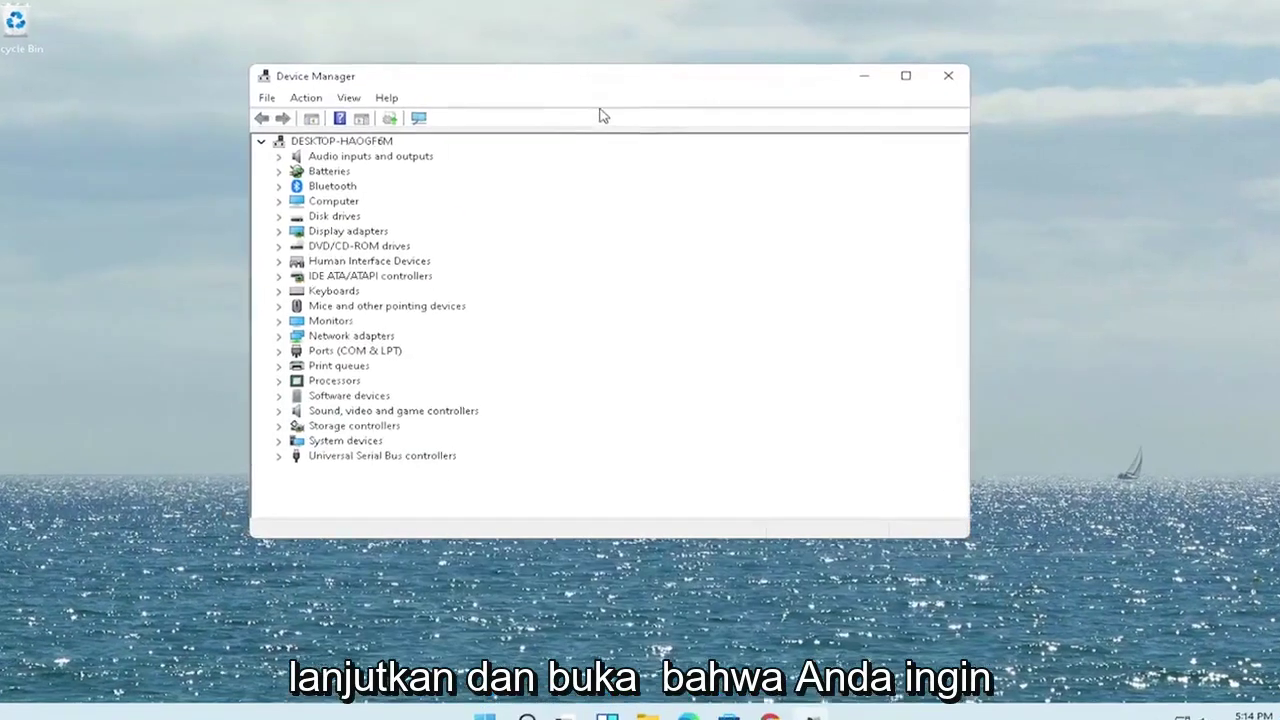
Step: Show the driver details of the High Definition Audio Device under Sound, video and game controllers
{"action": "left_click", "coordinate": [335, 461]}
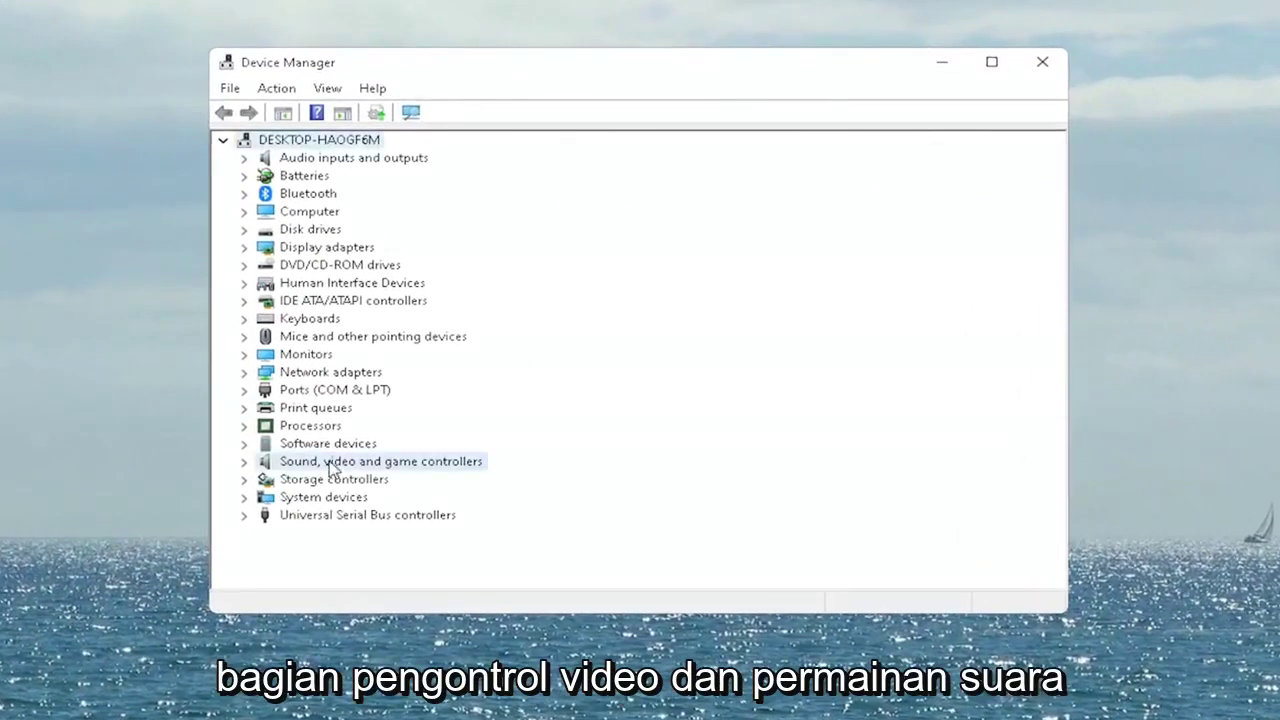
{"action": "double_click", "coordinate": [390, 463]}
{"action": "left_click", "coordinate": [360, 480]}
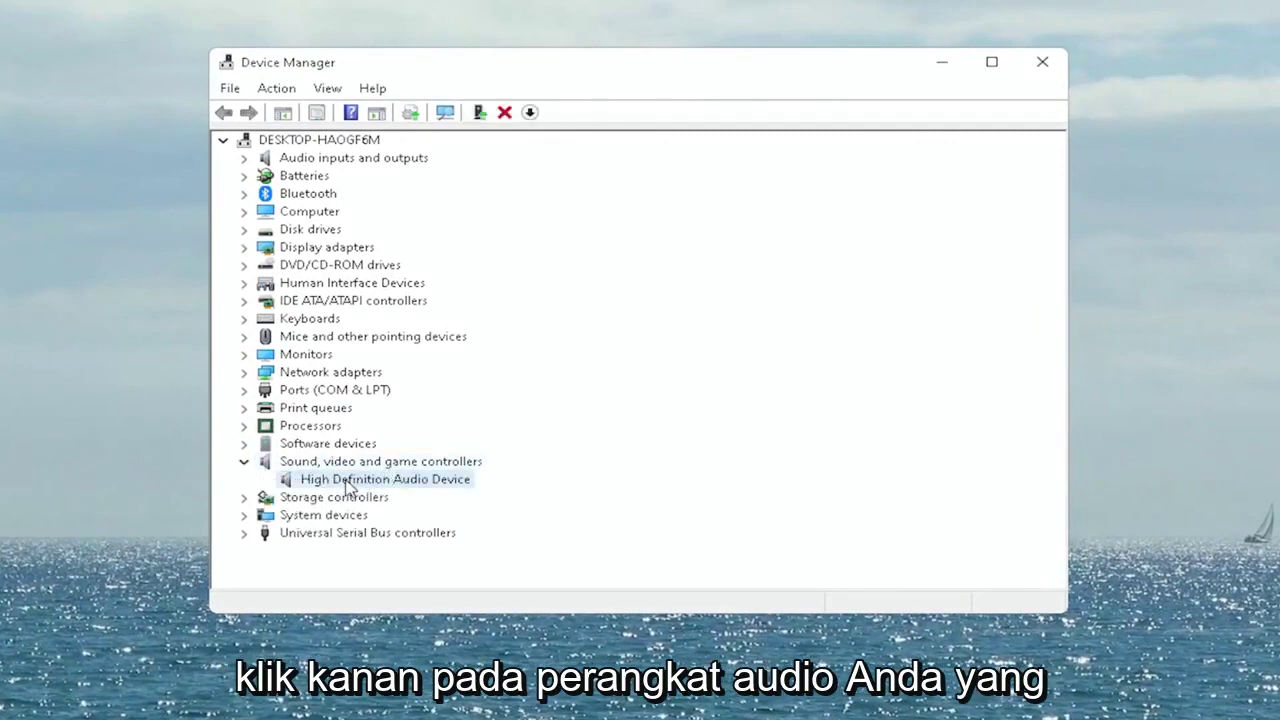
{"action": "right_click", "coordinate": [389, 485]}
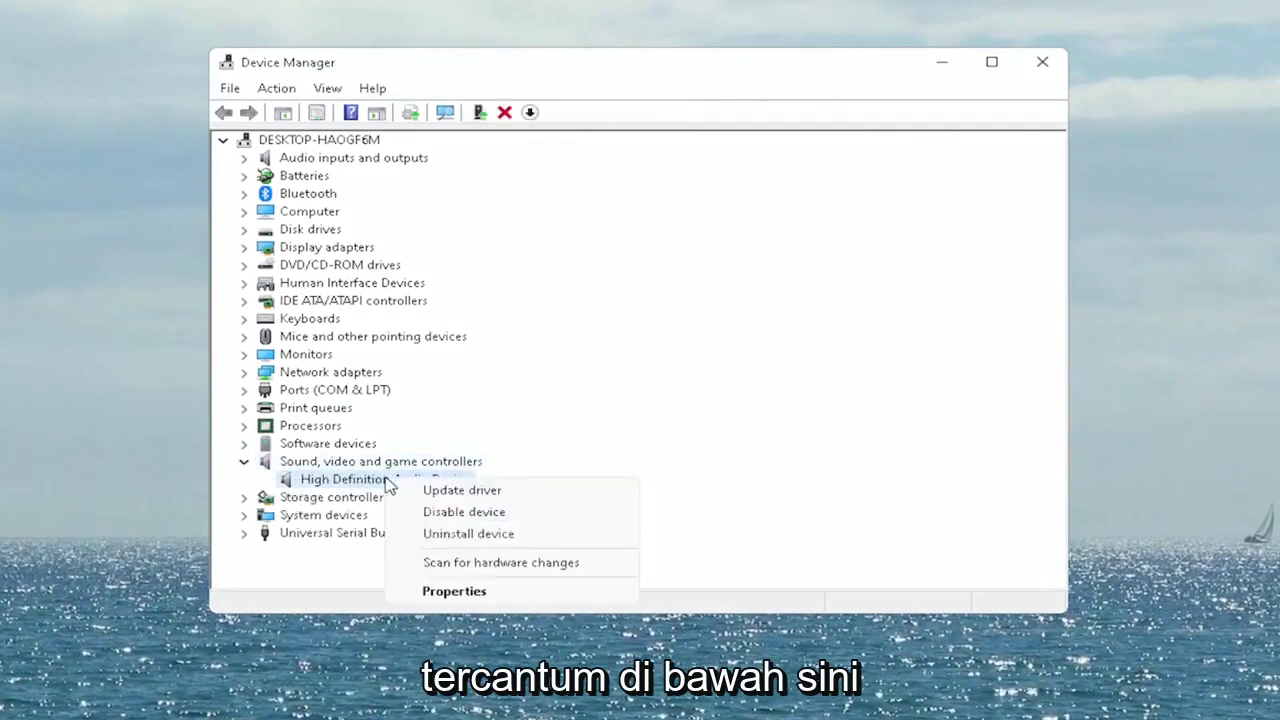
{"action": "left_click", "coordinate": [446, 596]}
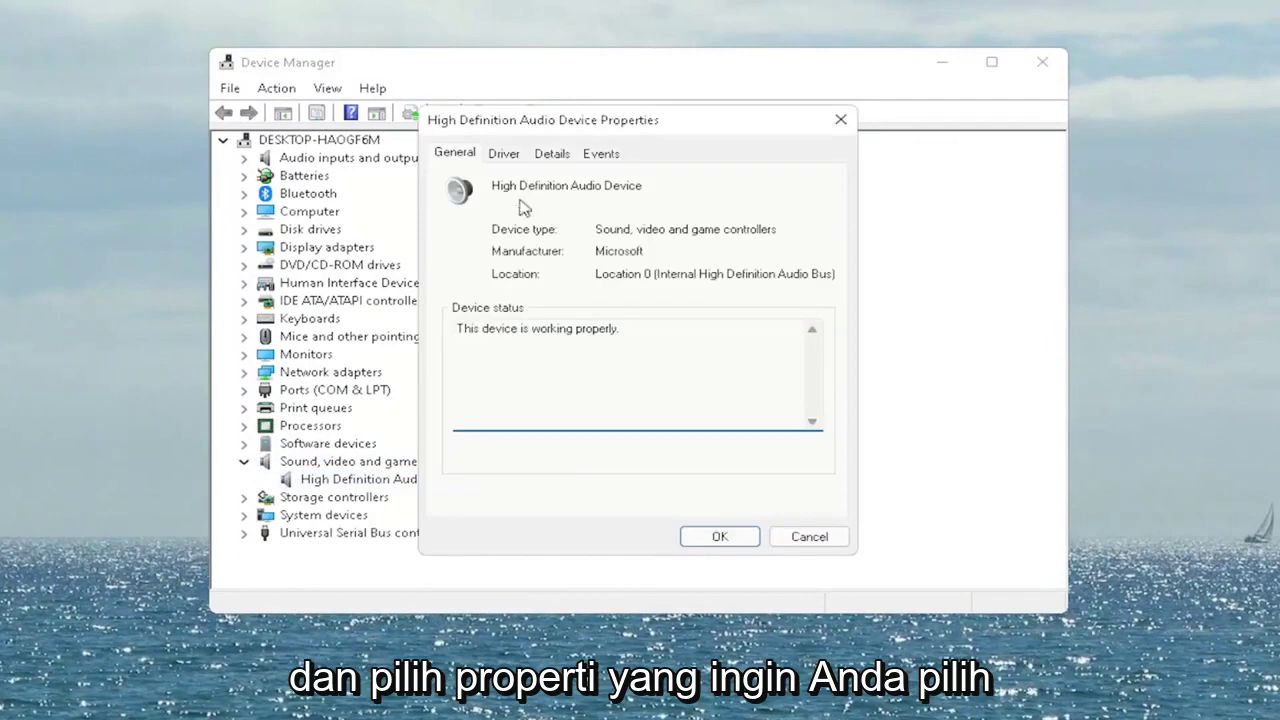
{"action": "left_click", "coordinate": [504, 154]}
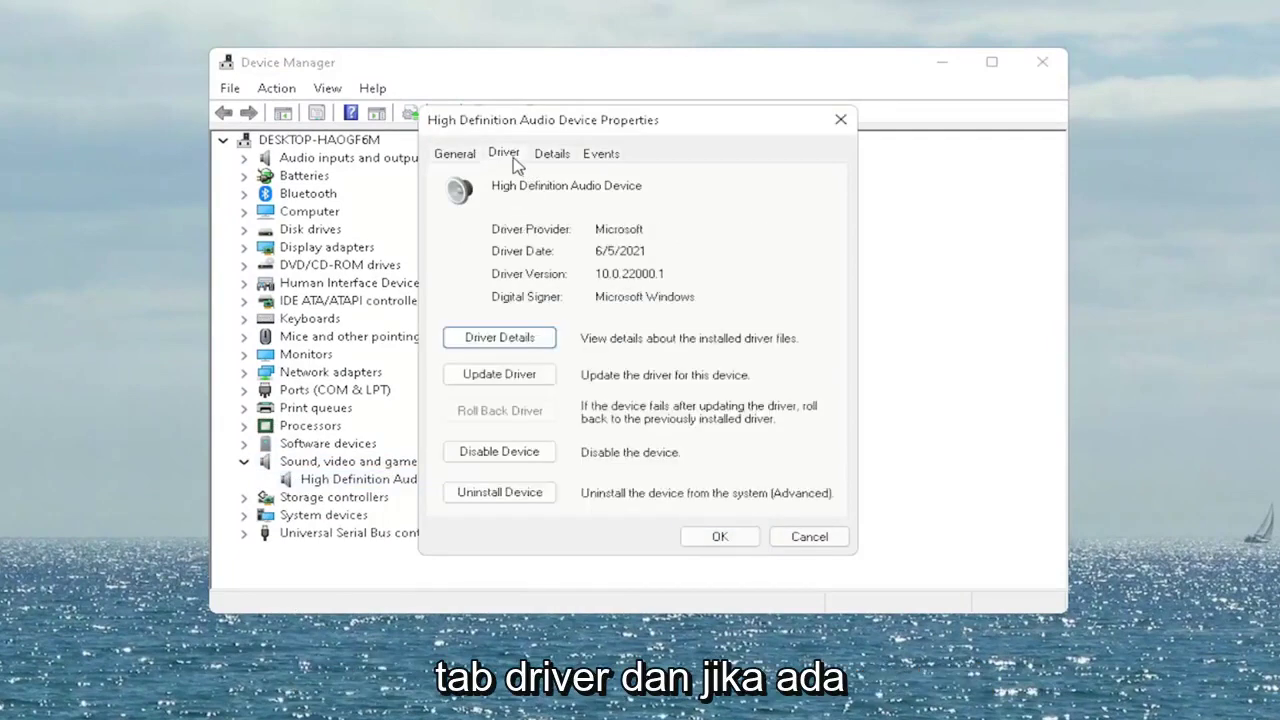
Step: Reinstall the High Definition Audio Device driver from the compatible list, accepting the warning, then close its properties
{"action": "left_click", "coordinate": [505, 374]}
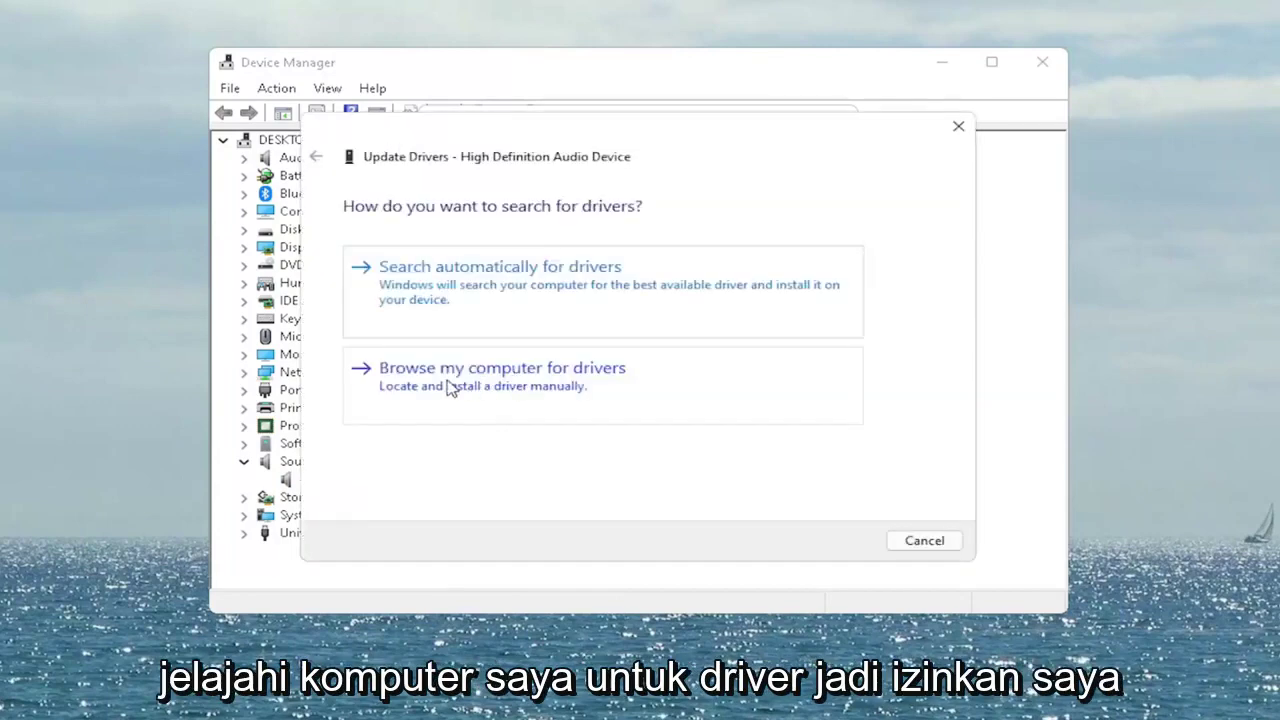
{"action": "left_click", "coordinate": [588, 376]}
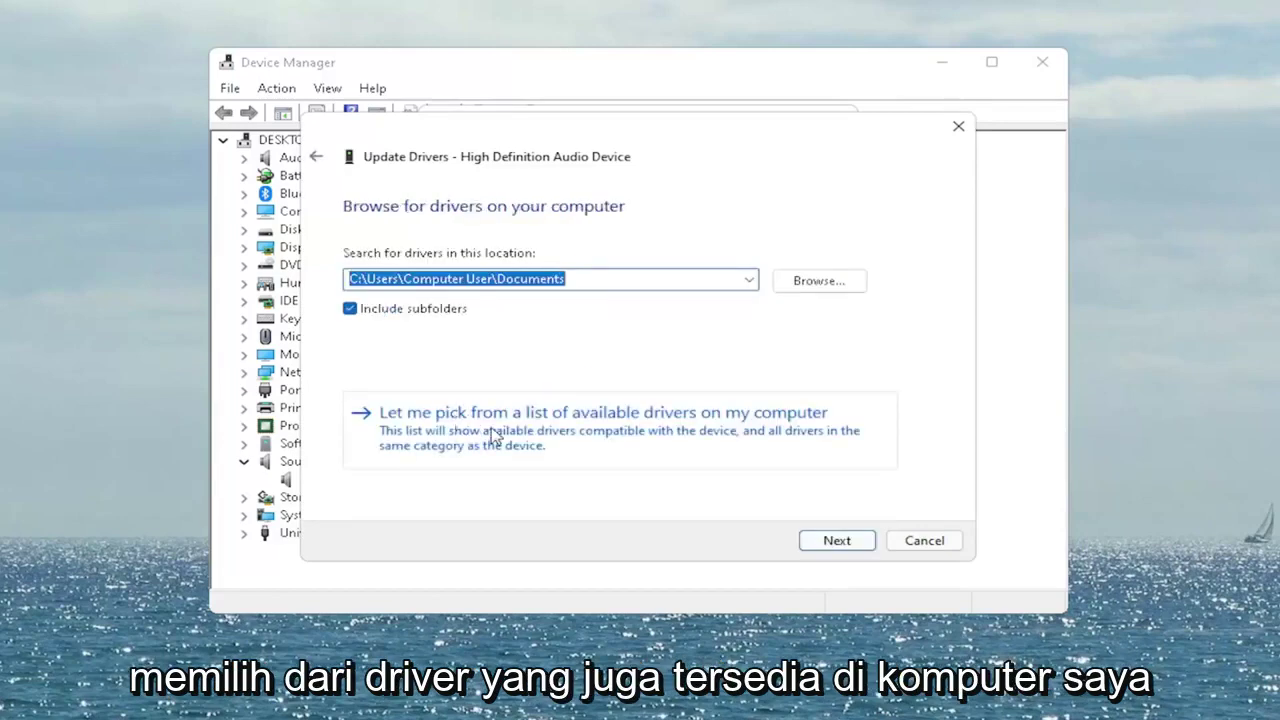
{"action": "left_click", "coordinate": [612, 448]}
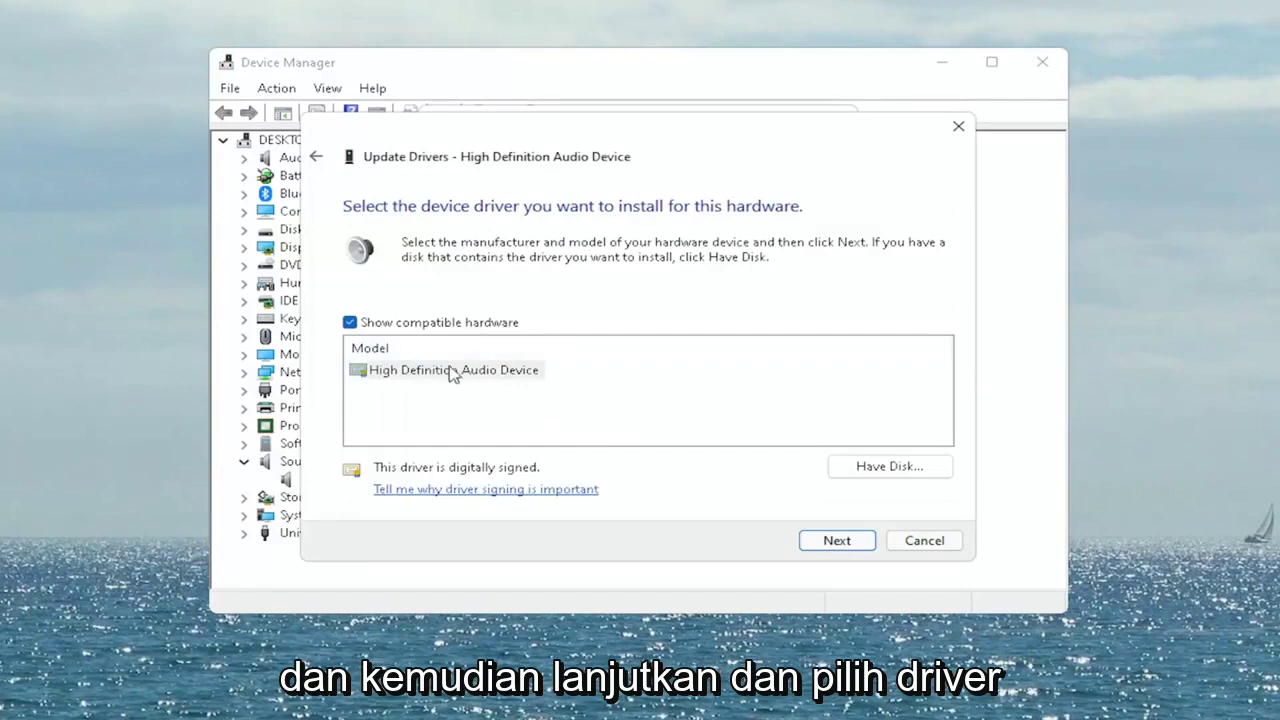
{"action": "left_click", "coordinate": [428, 371]}
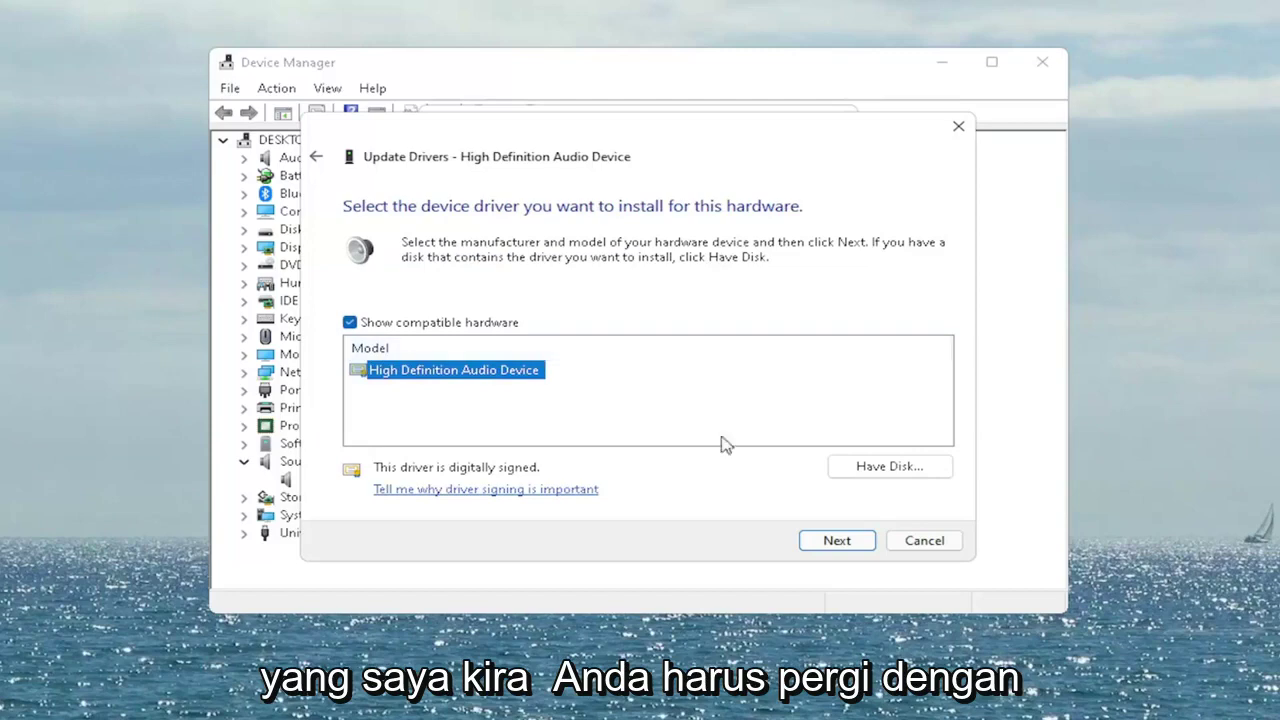
{"action": "left_click", "coordinate": [838, 545]}
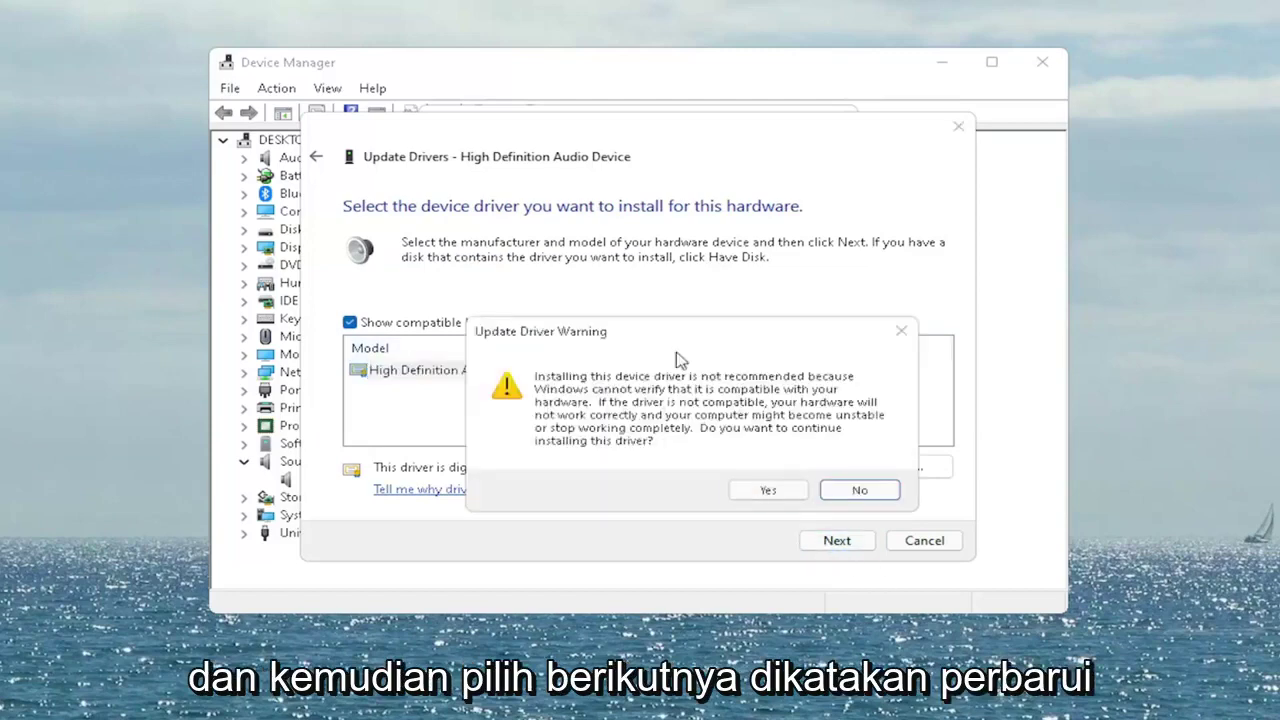
{"action": "left_click_drag", "start_coordinate": [663, 337], "coordinate": [588, 296]}
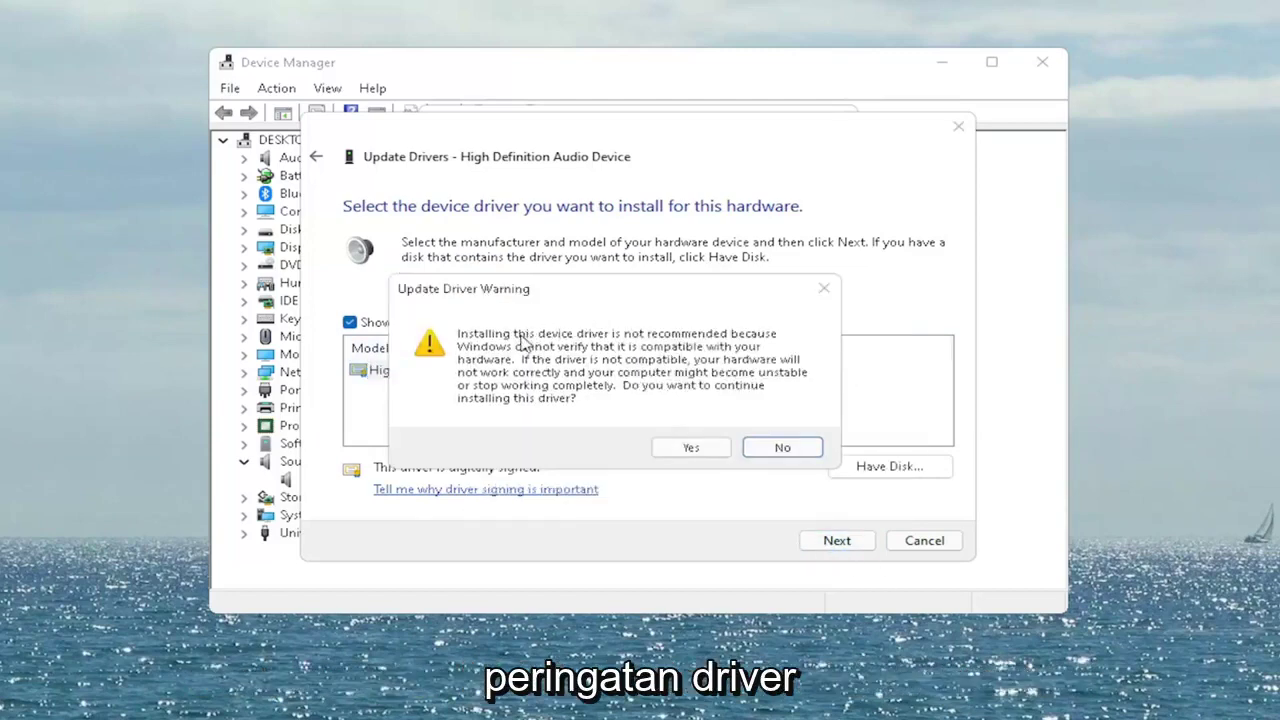
{"action": "left_click", "coordinate": [705, 448]}
{"action": "left_click", "coordinate": [926, 540]}
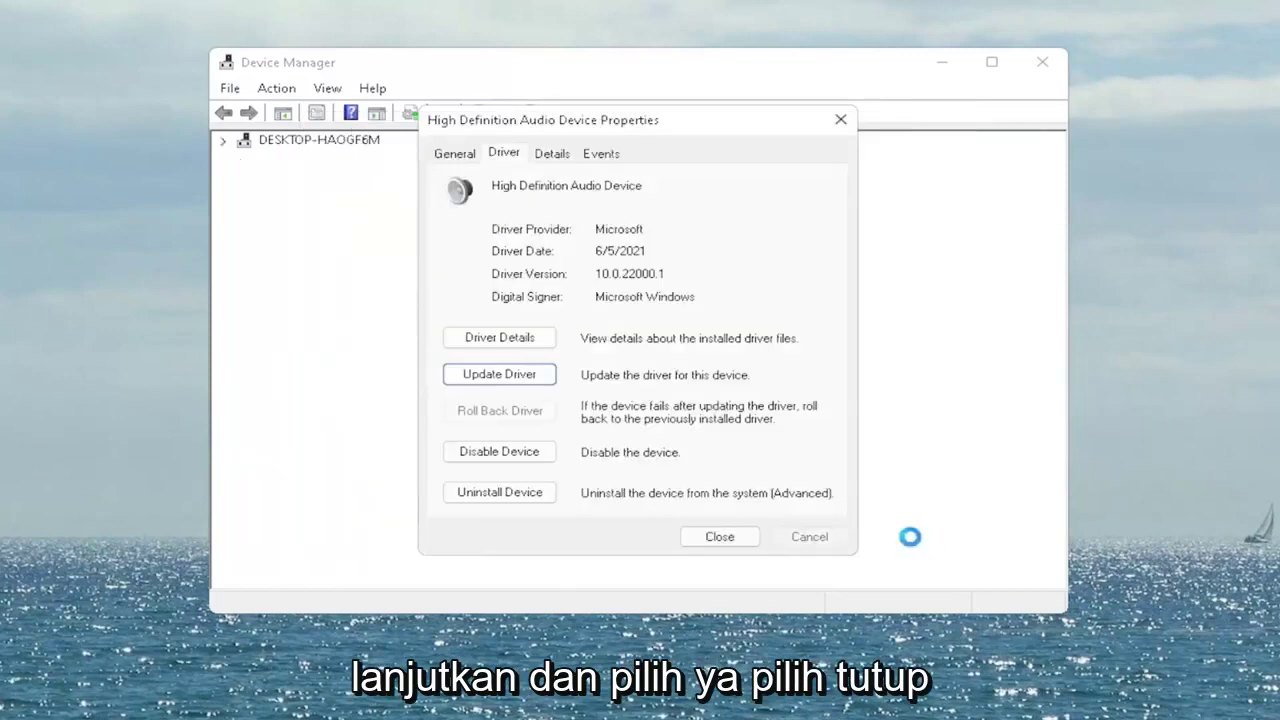
{"action": "left_click", "coordinate": [720, 537]}
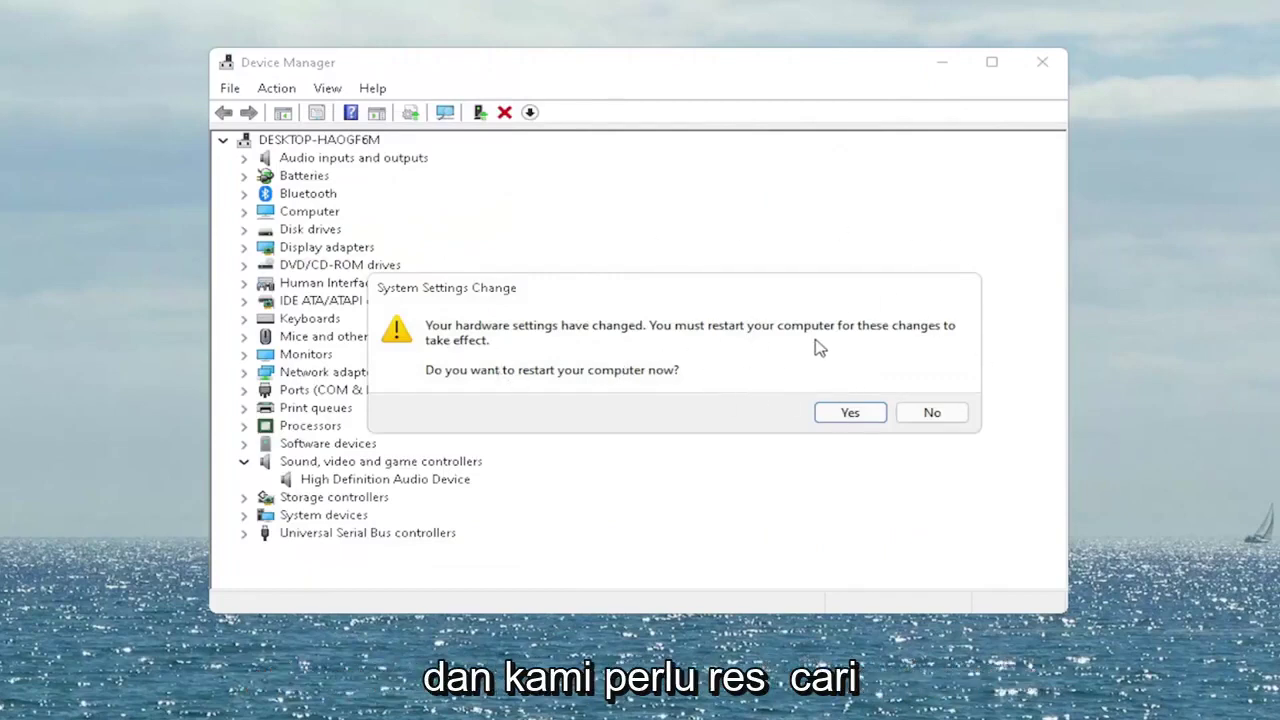
Step: Accept the System Settings Change prompt to restart the computer now
{"action": "left_click", "coordinate": [850, 413]}
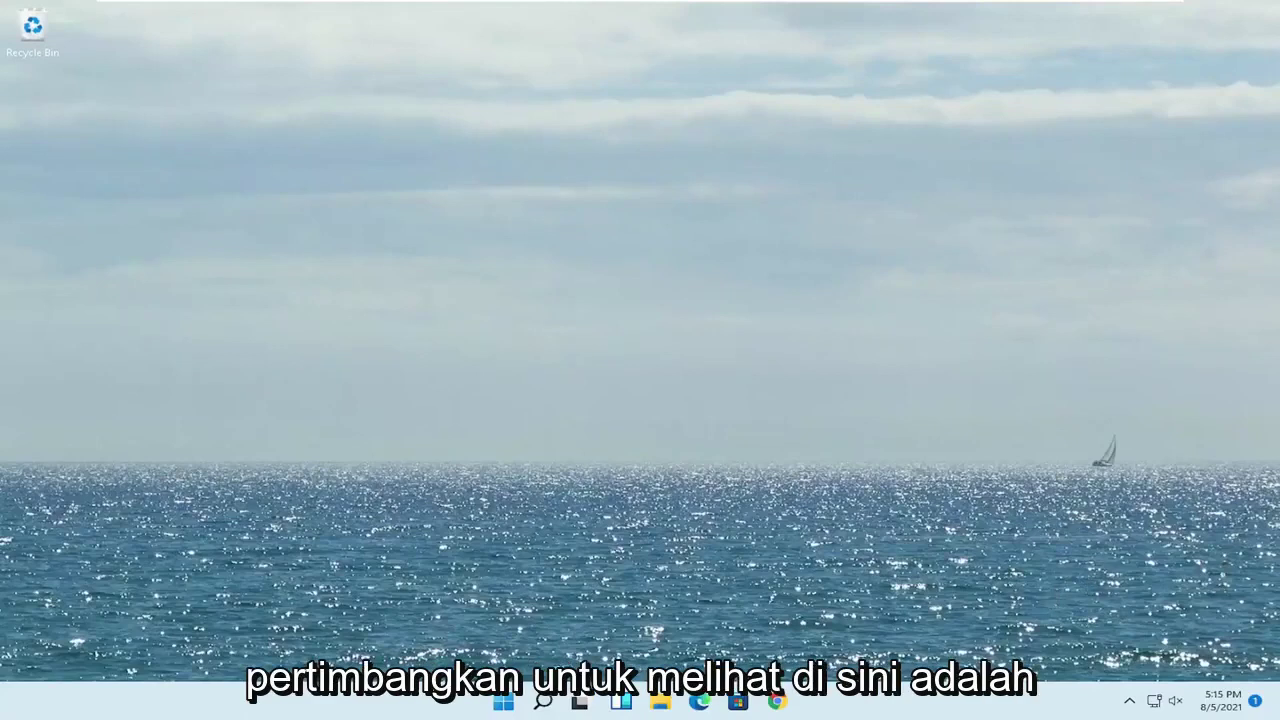
Step: Open Bluetooth & devices in Settings from the hidden taskbar Bluetooth icon
{"action": "left_click", "coordinate": [1131, 701]}
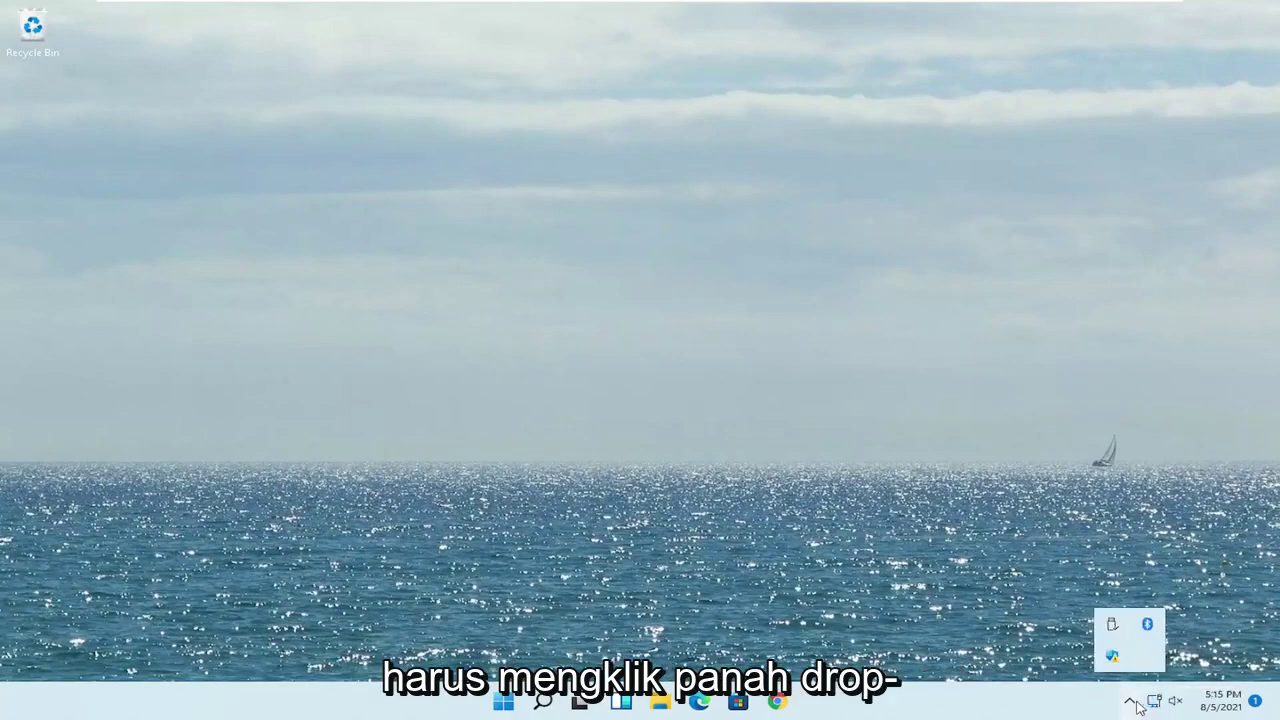
{"action": "right_click", "coordinate": [1144, 630]}
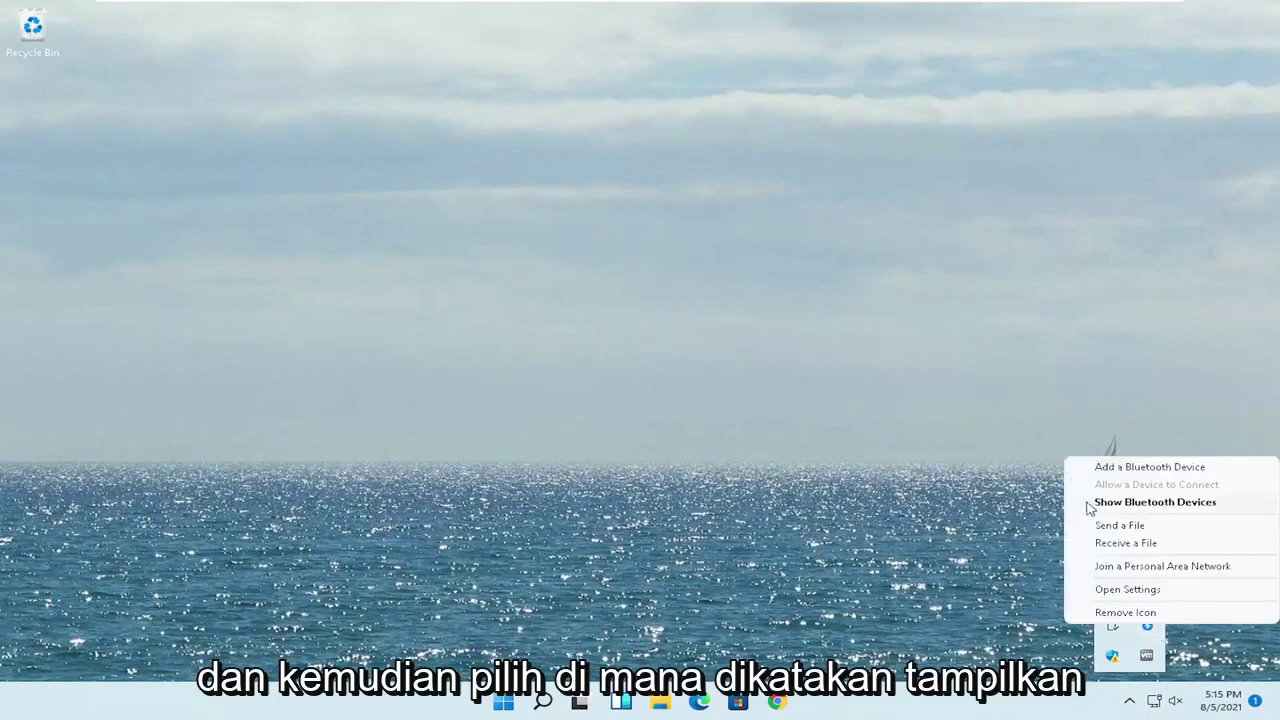
{"action": "left_click", "coordinate": [1156, 503]}
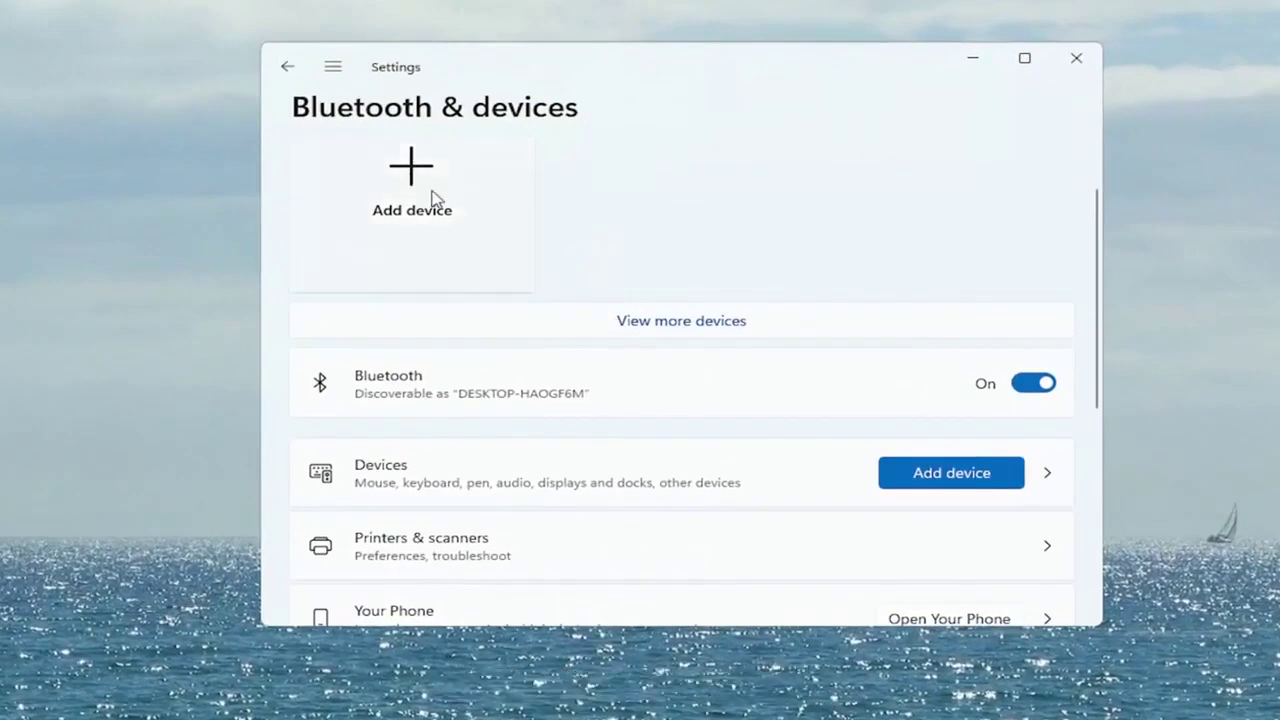
Step: Begin adding a Bluetooth device, then cancel the Add a device wizard and close Settings
{"action": "left_click", "coordinate": [405, 185]}
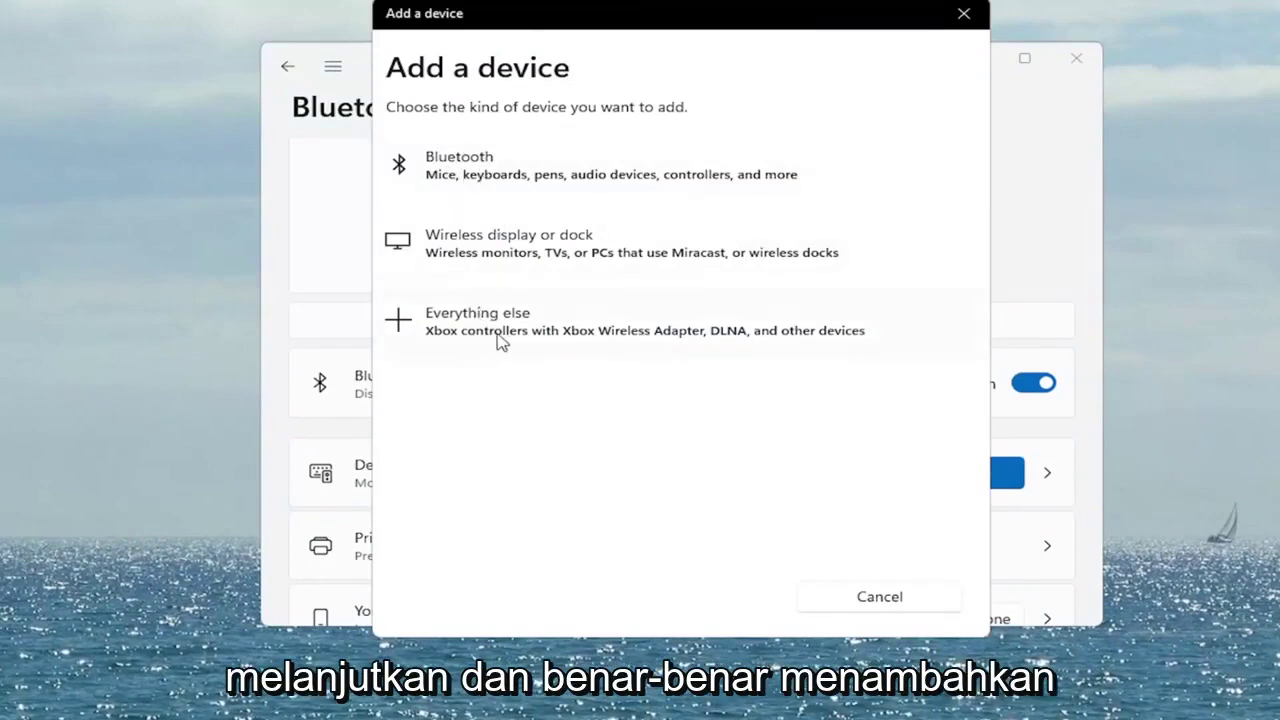
{"action": "left_click", "coordinate": [464, 180]}
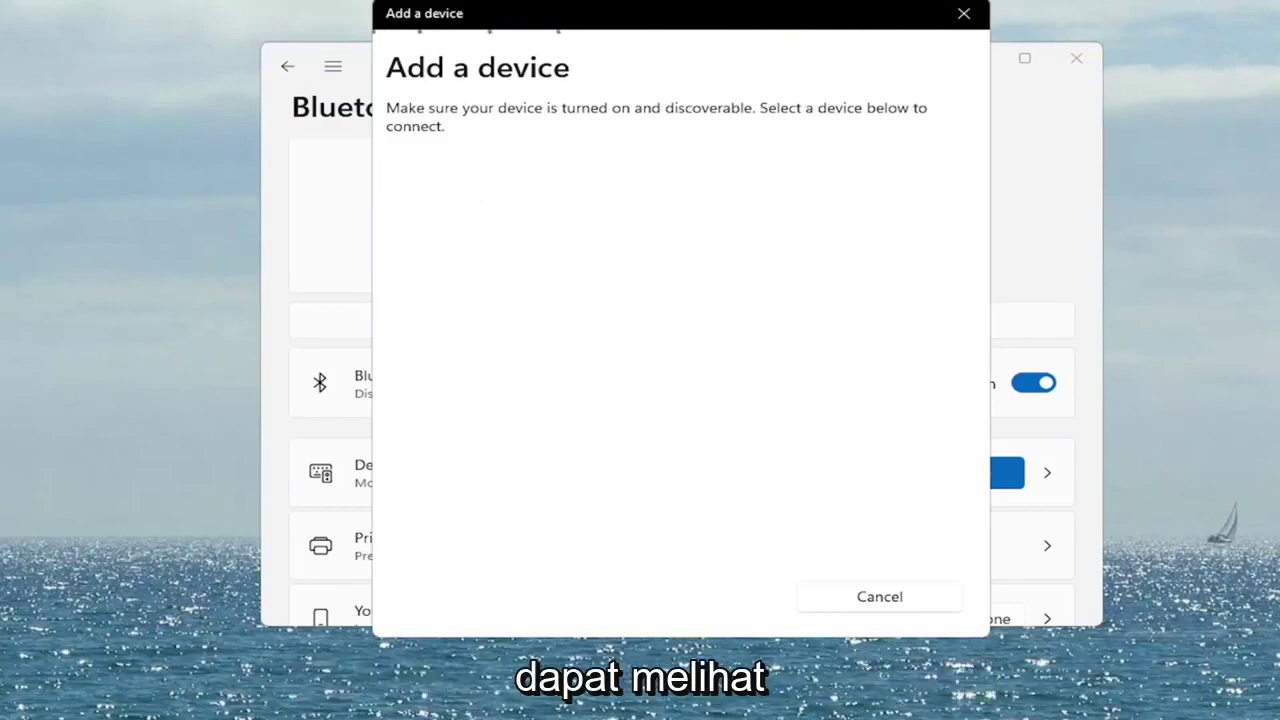
{"action": "left_click", "coordinate": [963, 13]}
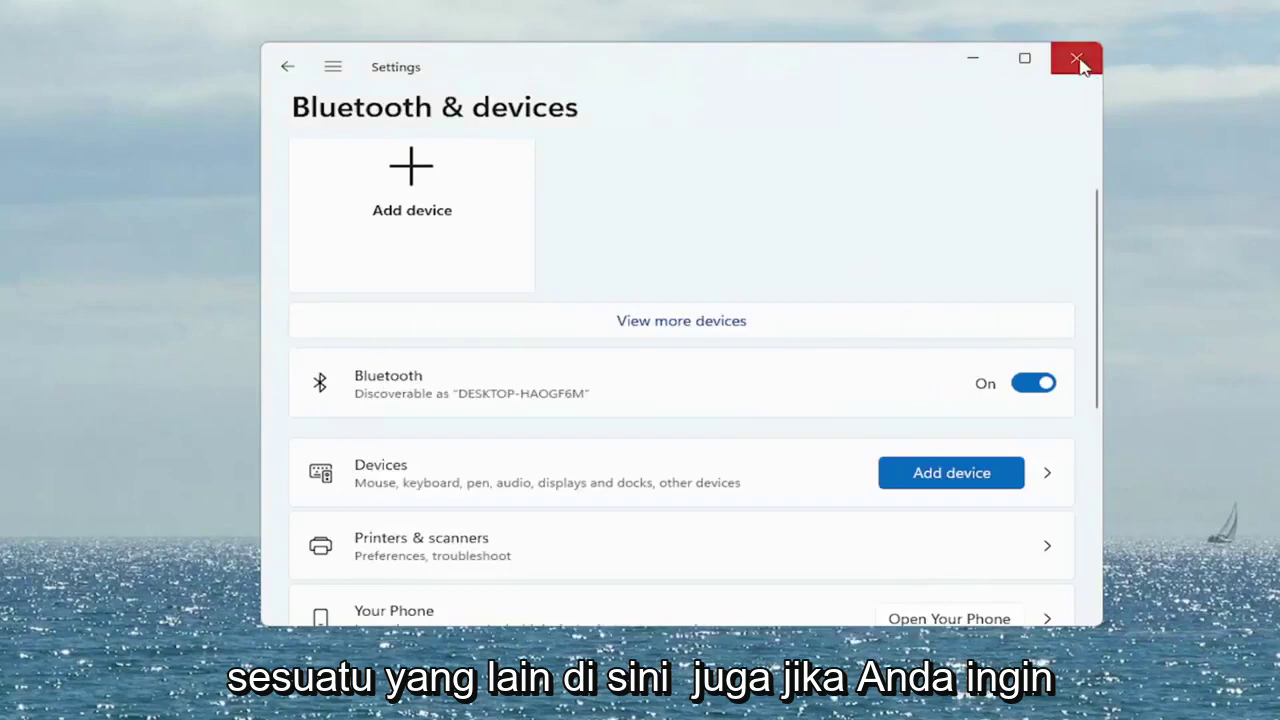
{"action": "left_click", "coordinate": [1076, 58]}
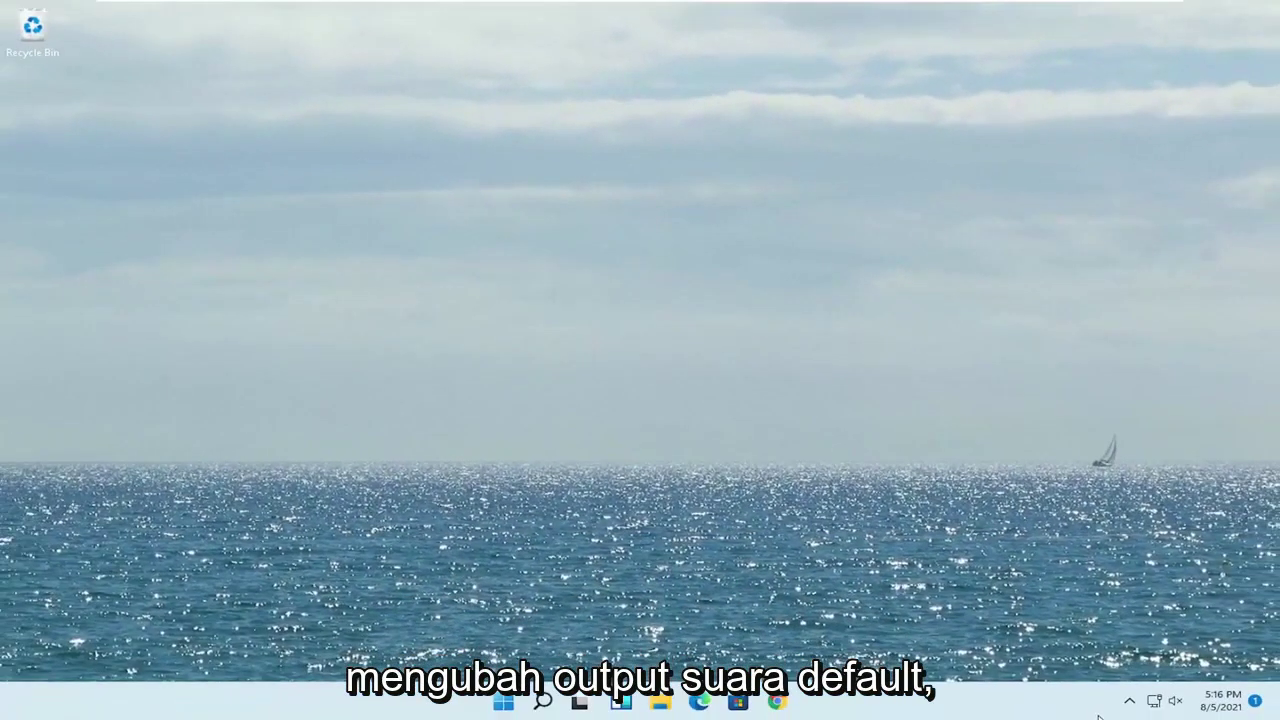
Step: Open Settings from search and navigate to System > Sound
{"action": "left_click", "coordinate": [542, 703]}
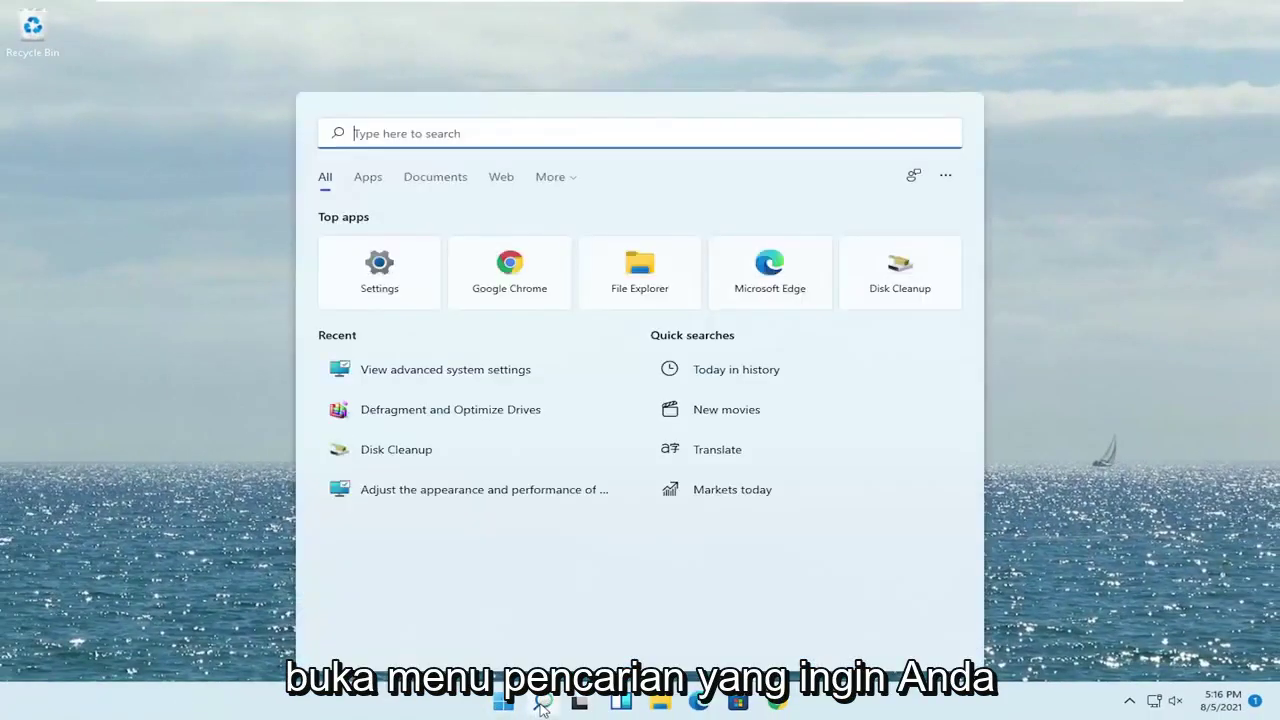
{"action": "type", "text": "settings"}
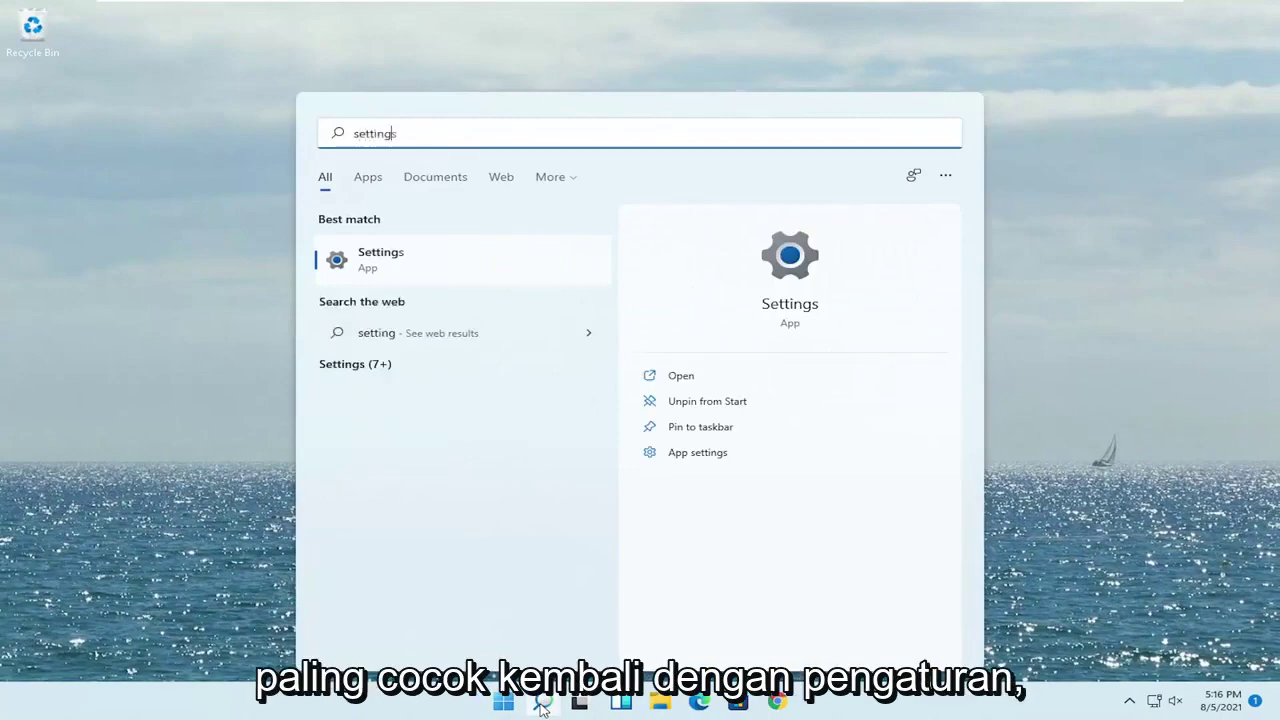
{"action": "left_click", "coordinate": [387, 266]}
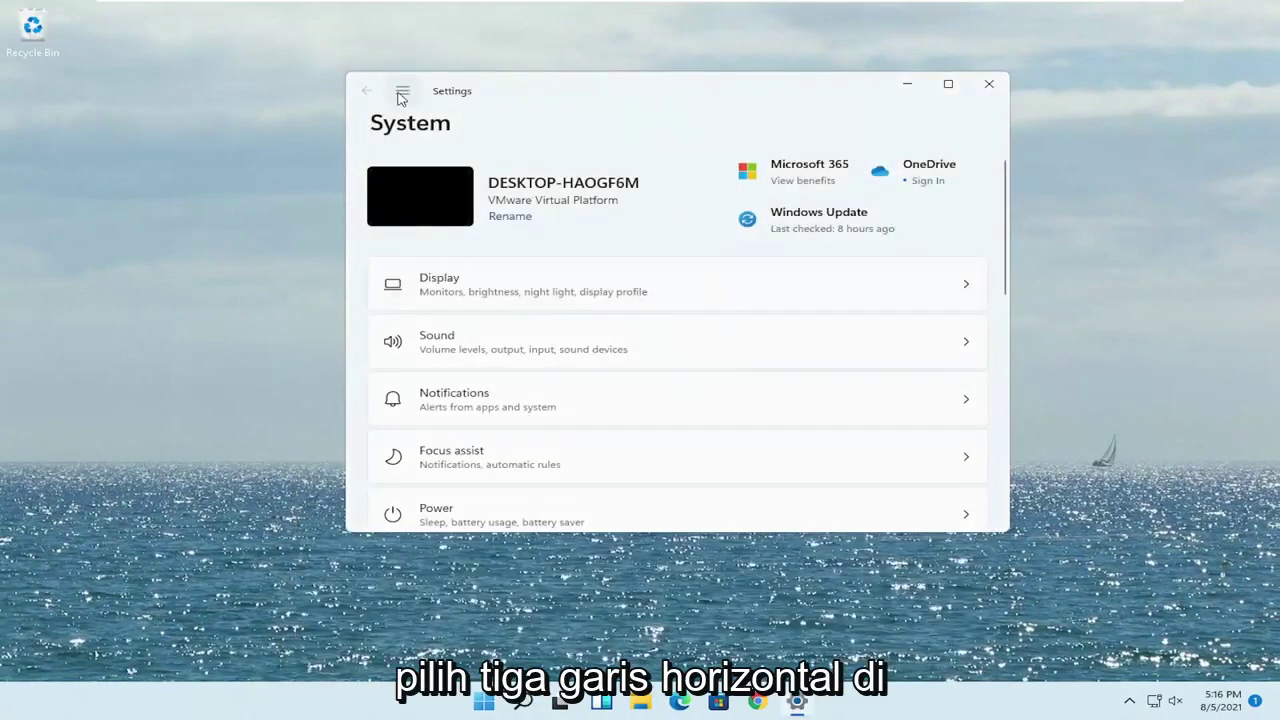
{"action": "left_click", "coordinate": [403, 93]}
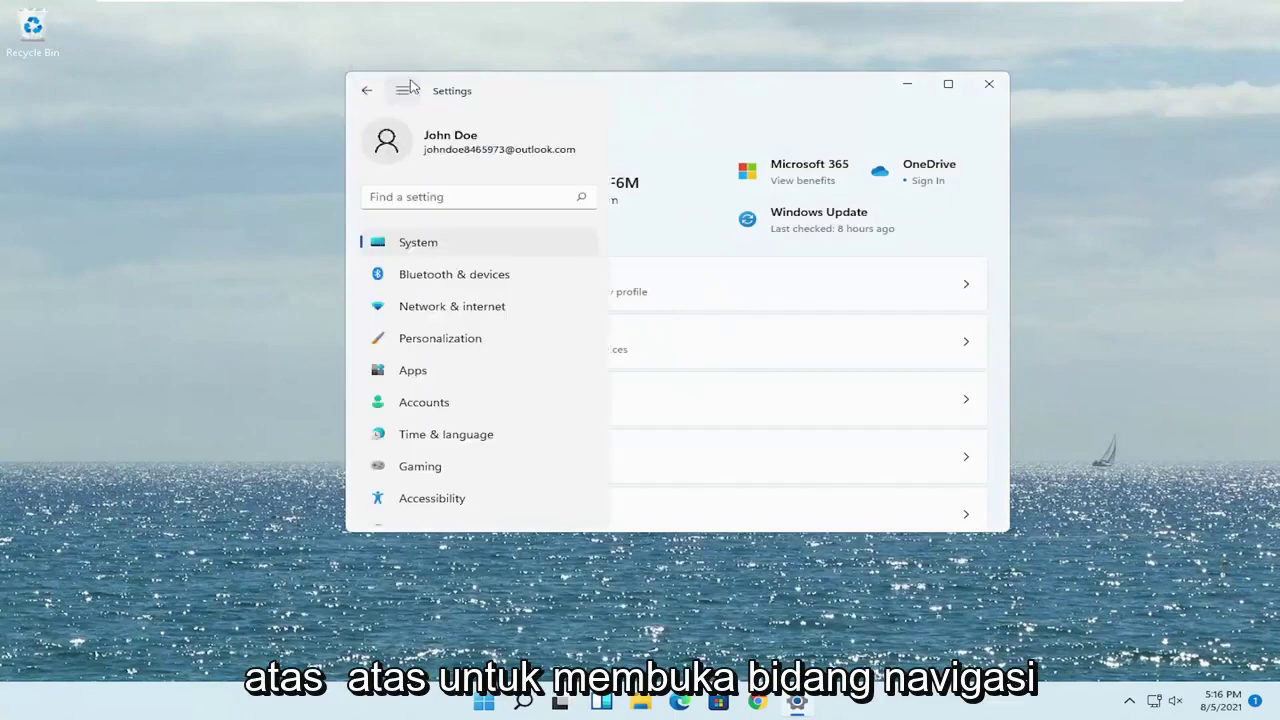
{"action": "left_click", "coordinate": [391, 251]}
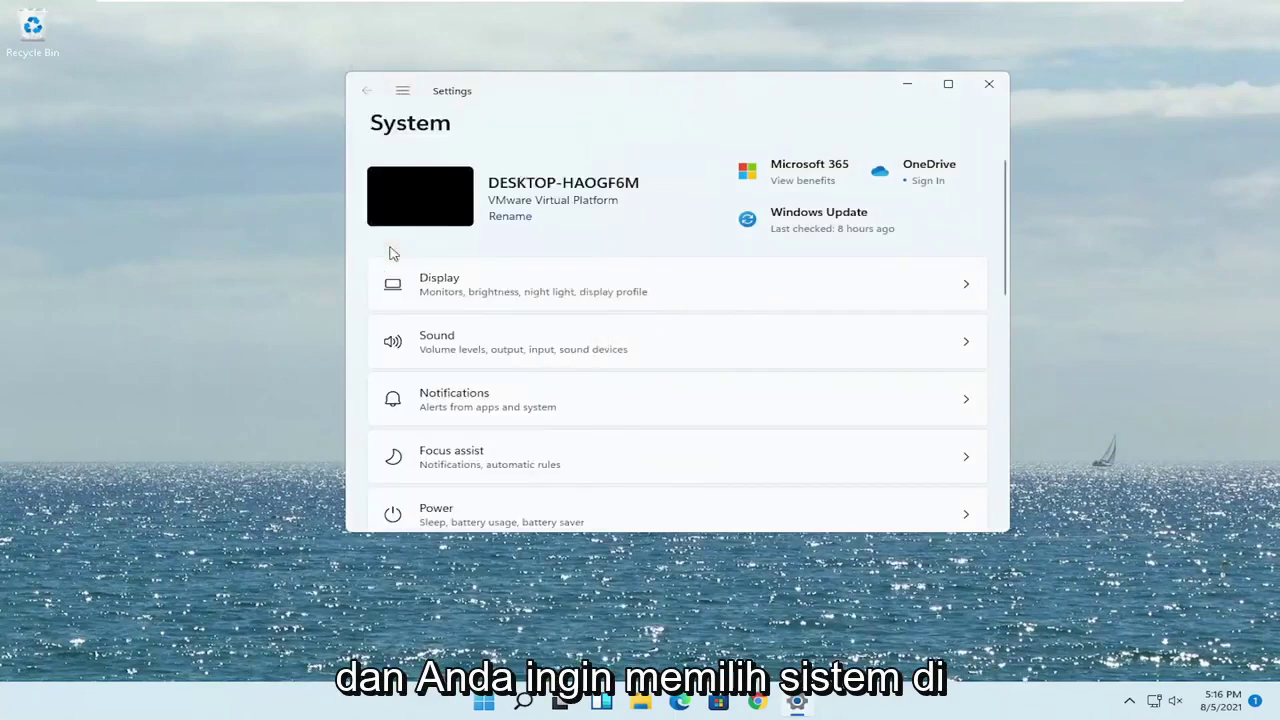
{"action": "left_click", "coordinate": [490, 350]}
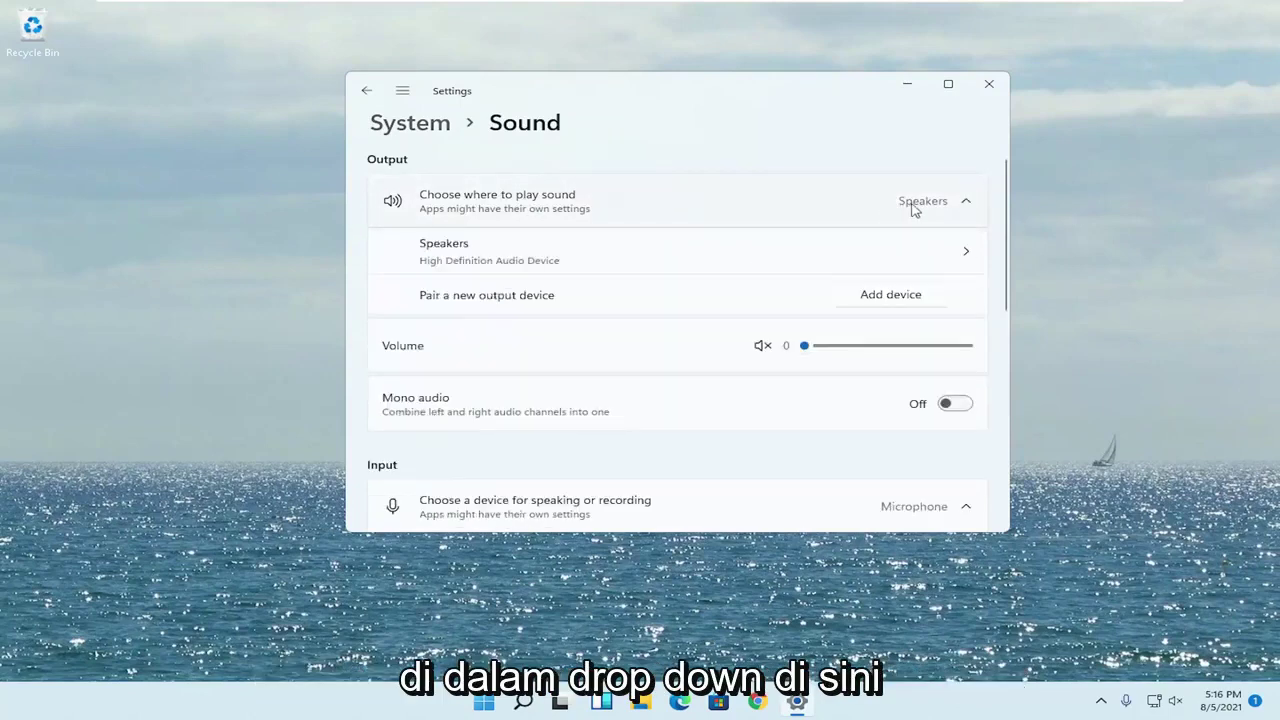
Step: Switch Speakers audio to Don't allow, then back to Allow, adjust volume, and return to Sound
{"action": "left_click", "coordinate": [486, 255]}
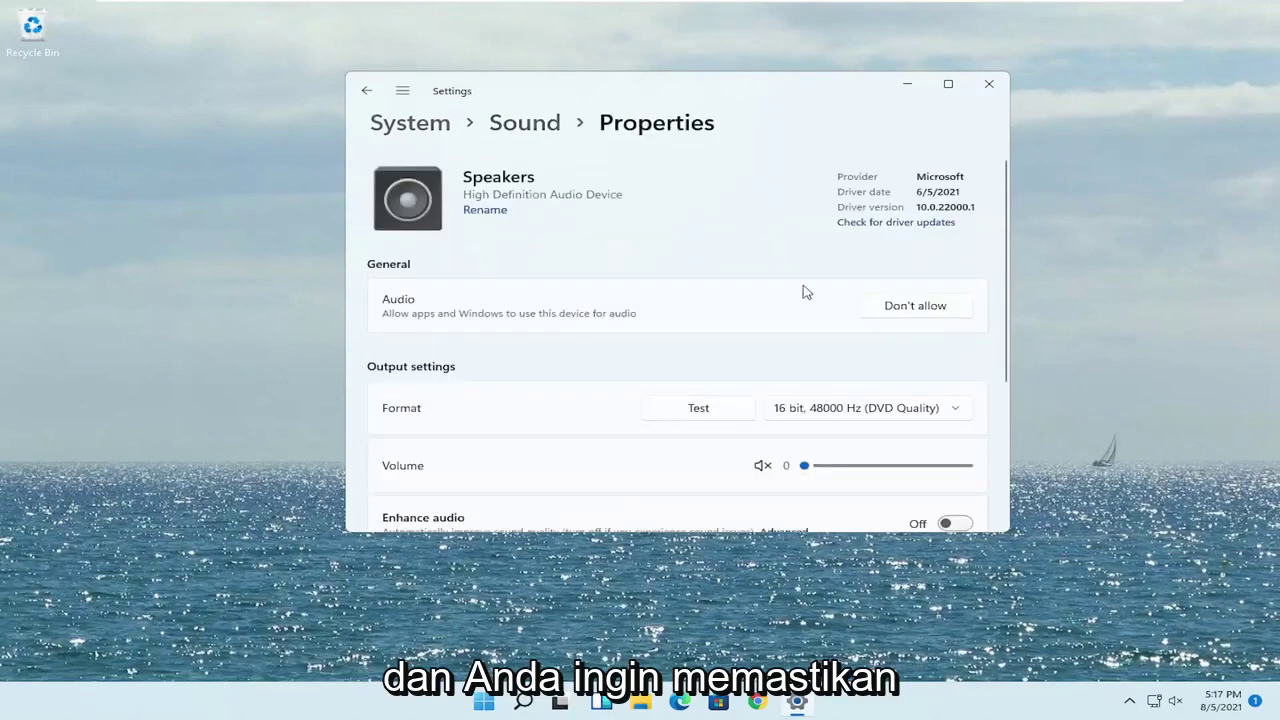
{"action": "left_click", "coordinate": [938, 306]}
{"action": "left_click", "coordinate": [781, 262]}
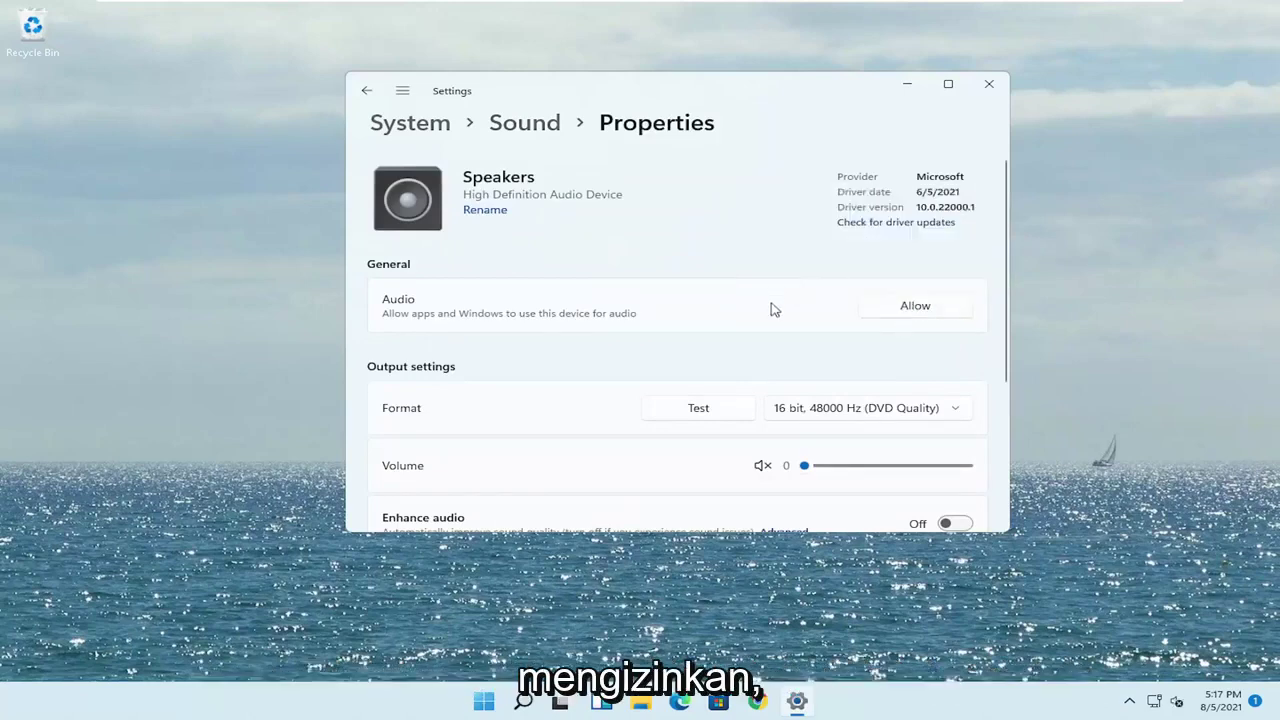
{"action": "left_click", "coordinate": [905, 318]}
{"action": "scroll", "coordinate": [865, 337], "scroll_direction": "down", "scroll_amount": 1}
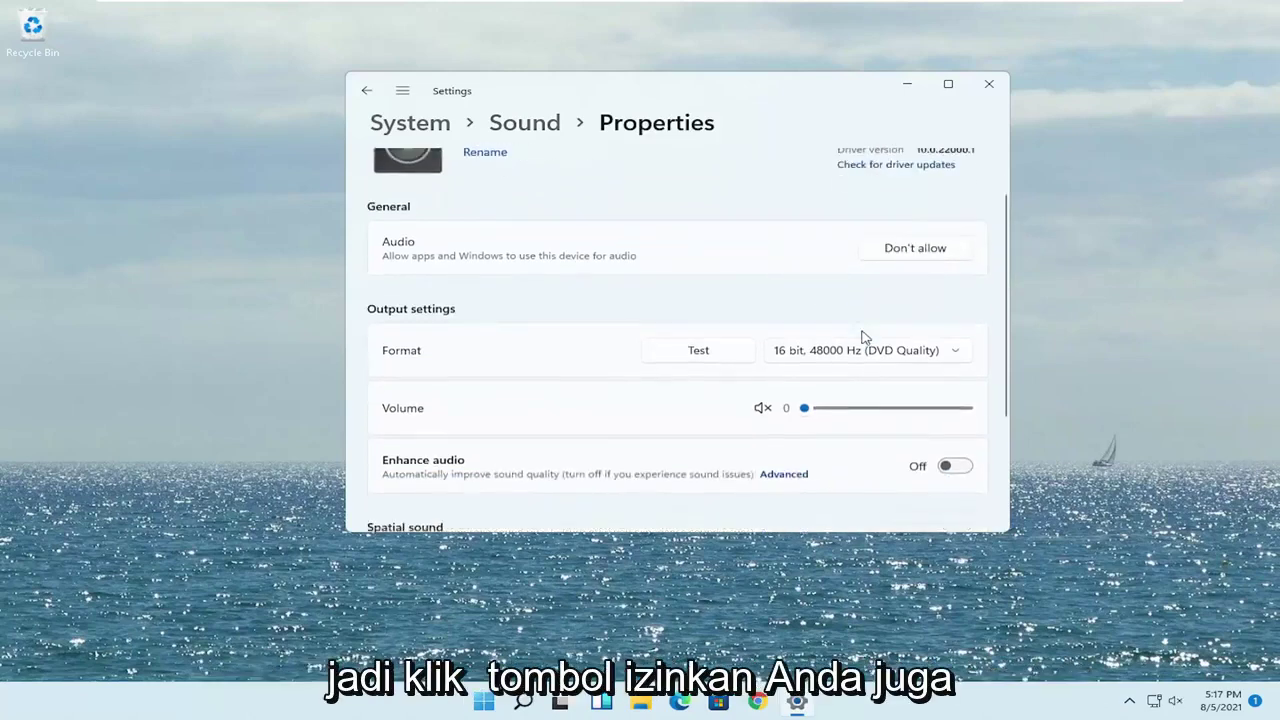
{"action": "scroll", "coordinate": [860, 335], "scroll_direction": "down", "scroll_amount": 1}
{"action": "left_click_drag", "start_coordinate": [825, 358], "coordinate": [737, 357]}
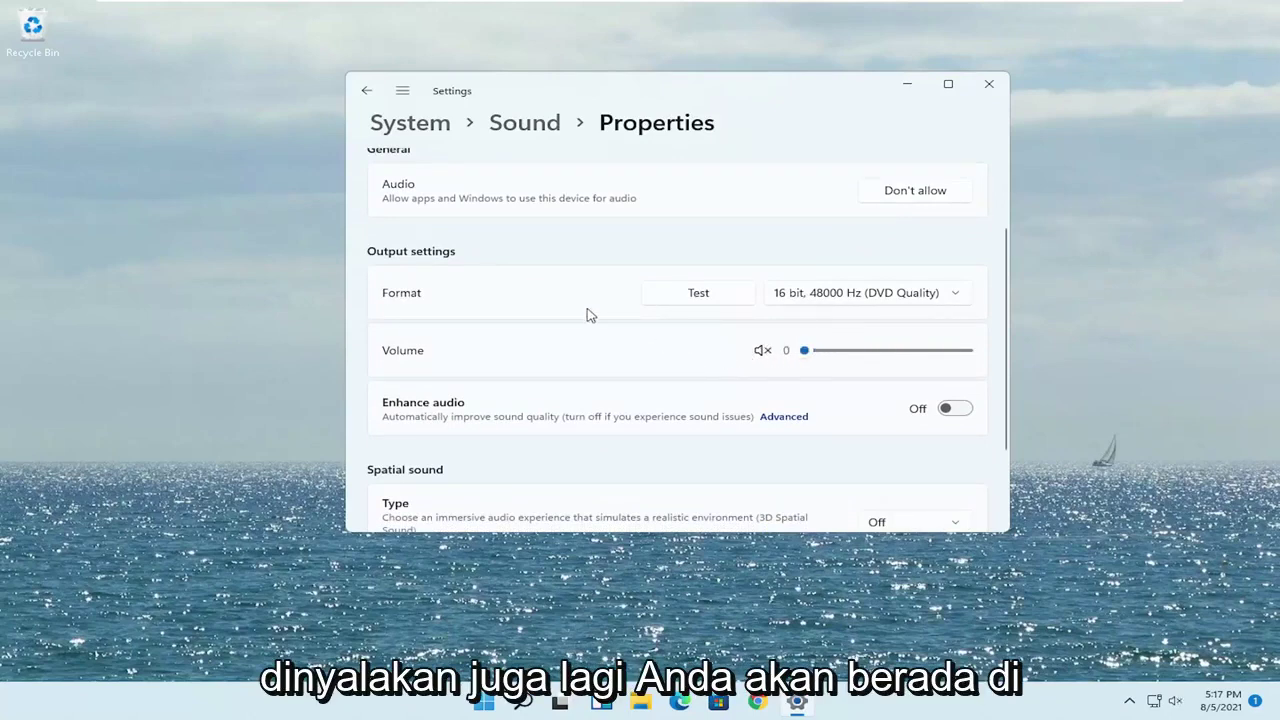
{"action": "scroll", "coordinate": [588, 315], "scroll_direction": "up", "scroll_amount": 2}
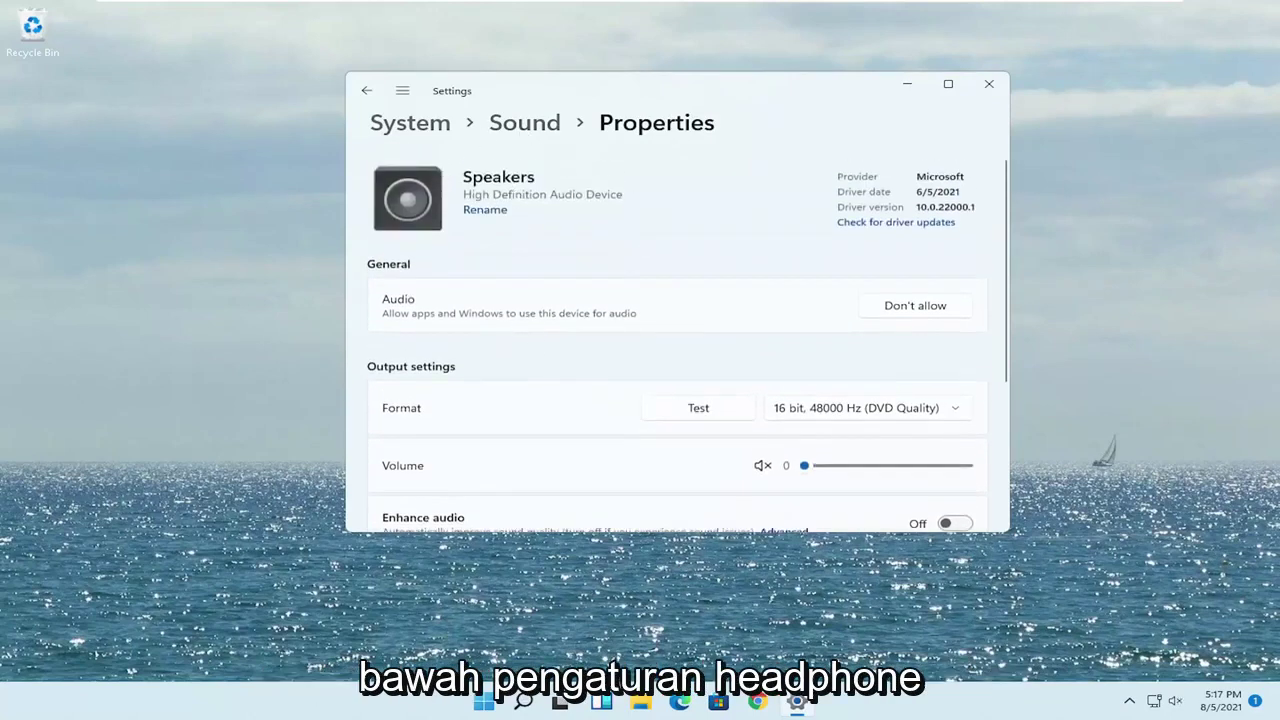
{"action": "left_click", "coordinate": [366, 91]}
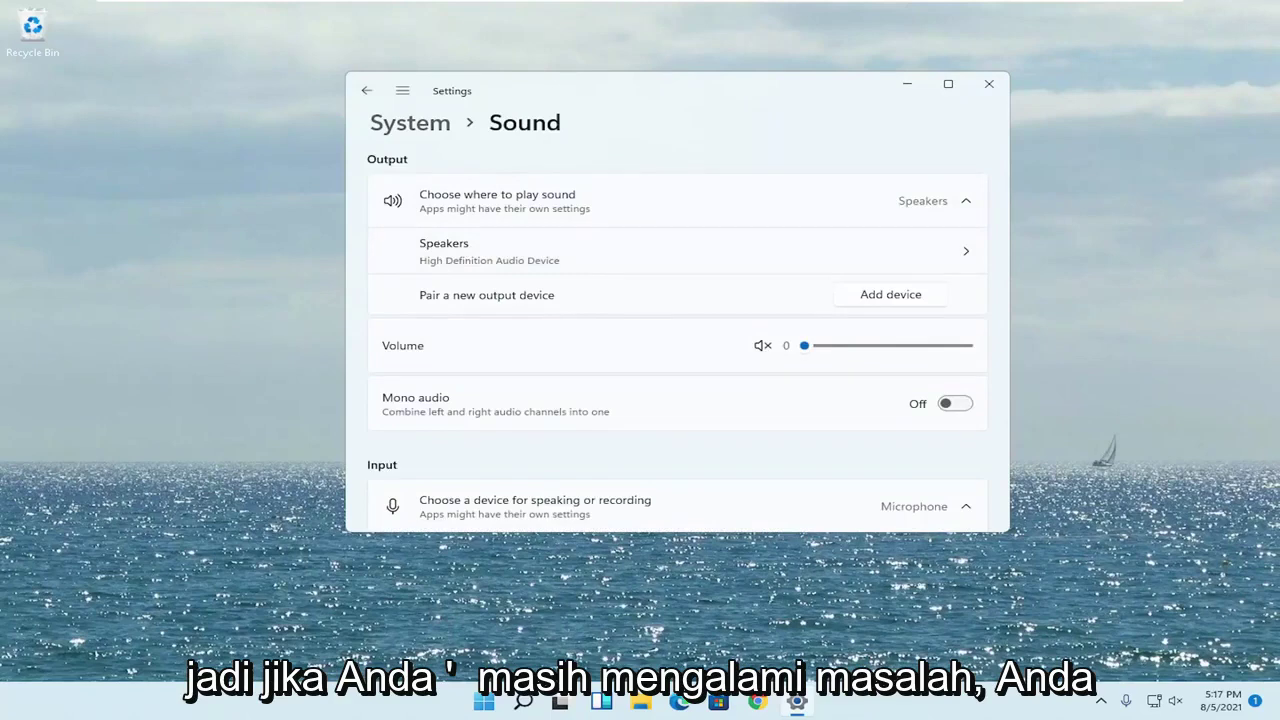
Step: Close Settings, search 'troubleshoot', and open System > Troubleshoot > Other troubleshooters
{"action": "left_click", "coordinate": [985, 86]}
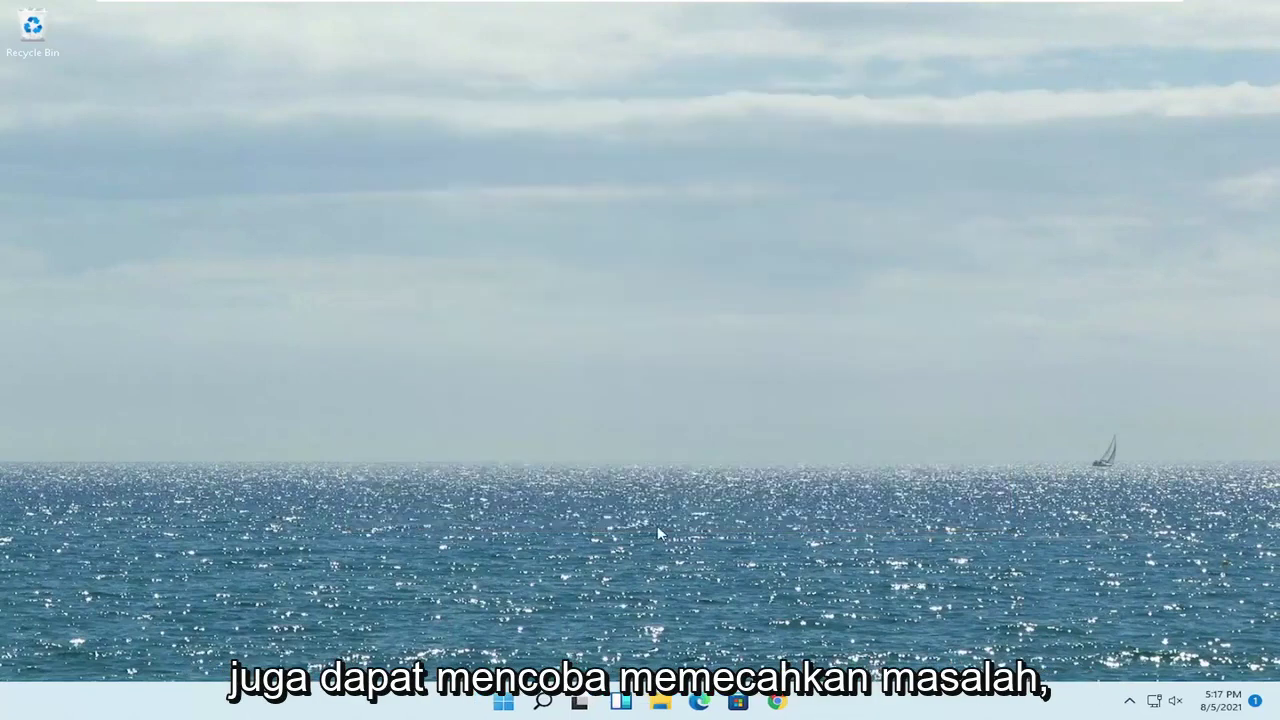
{"action": "type", "text": "troubleshoot"}
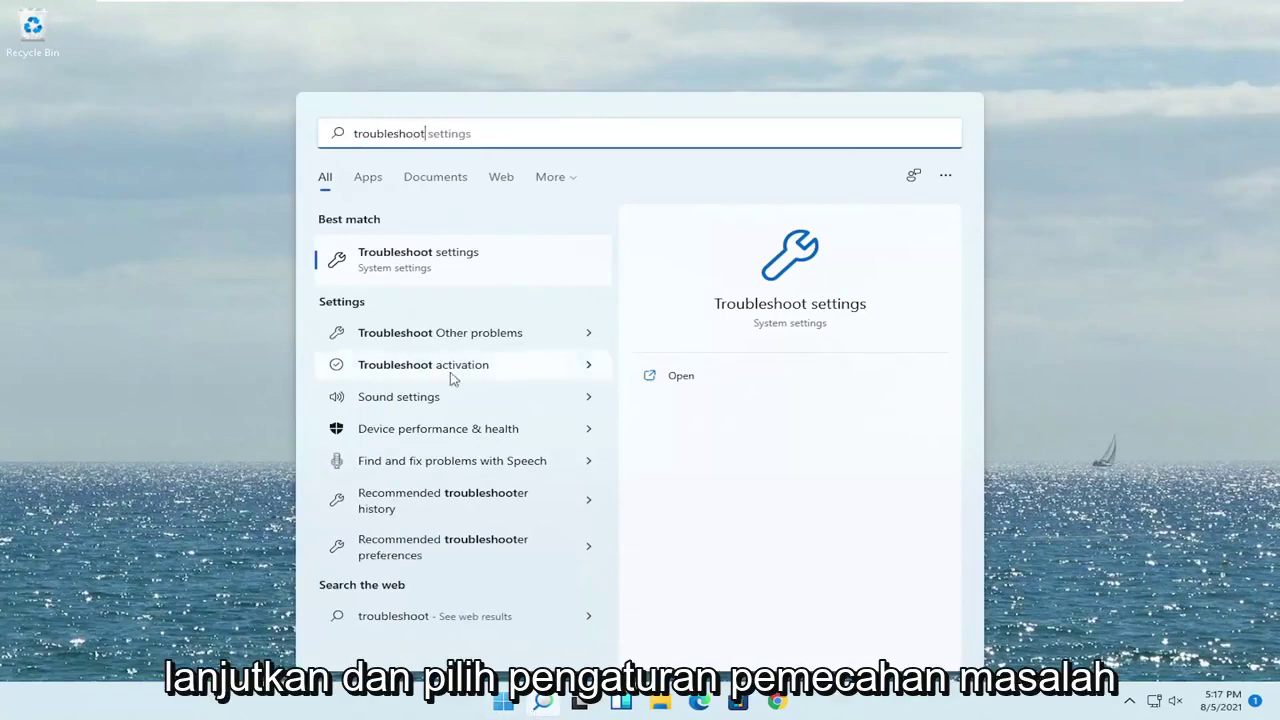
{"action": "left_click", "coordinate": [470, 268]}
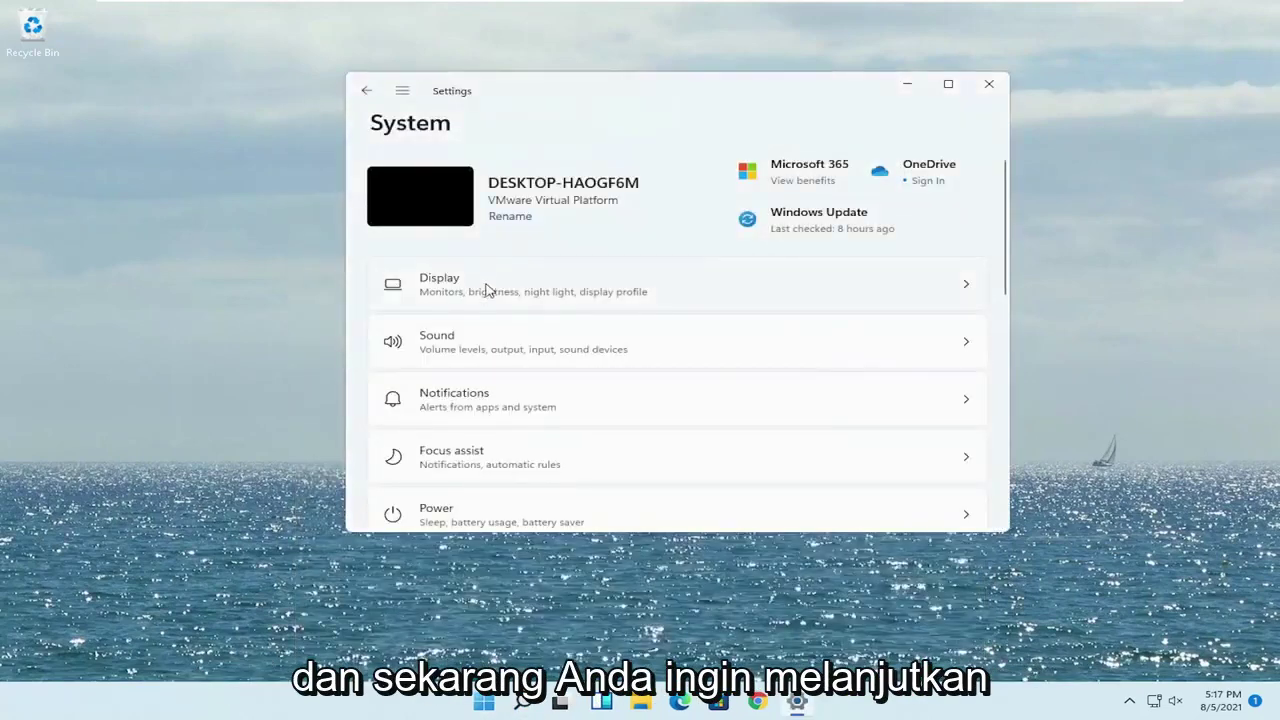
{"action": "scroll", "coordinate": [598, 386], "scroll_direction": "down", "scroll_amount": 5}
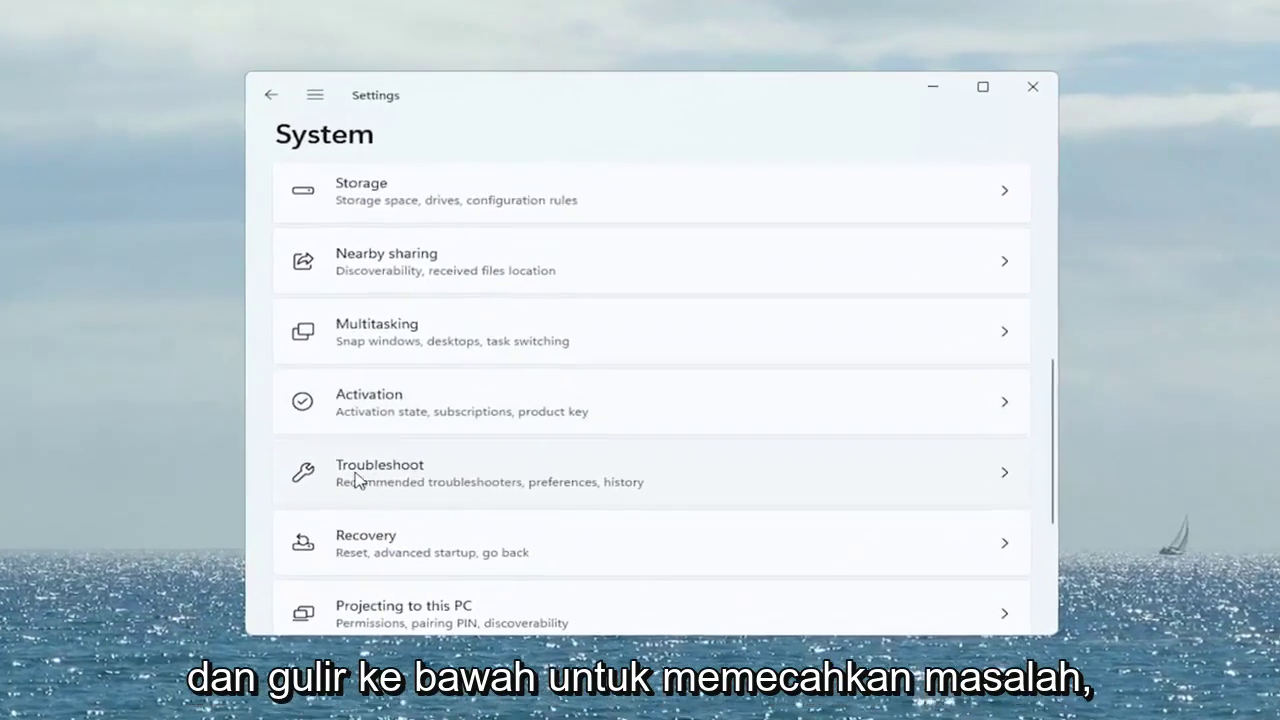
{"action": "left_click", "coordinate": [470, 490]}
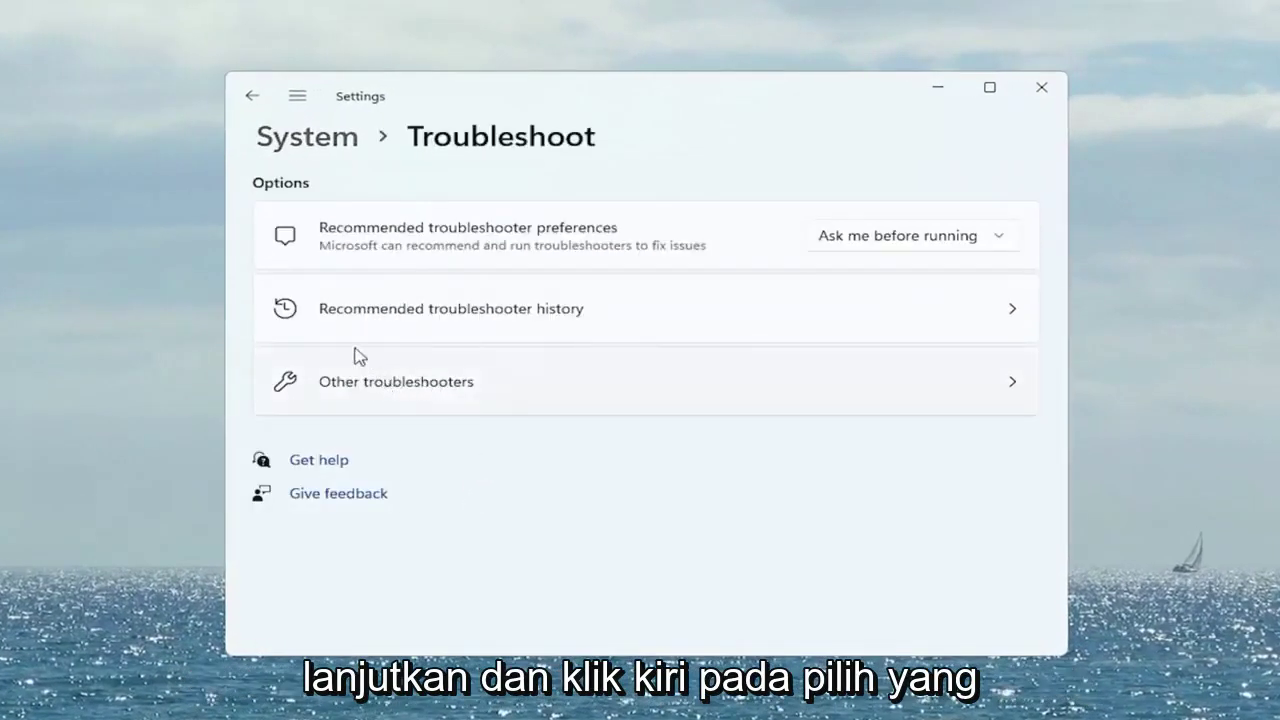
{"action": "left_click", "coordinate": [445, 405]}
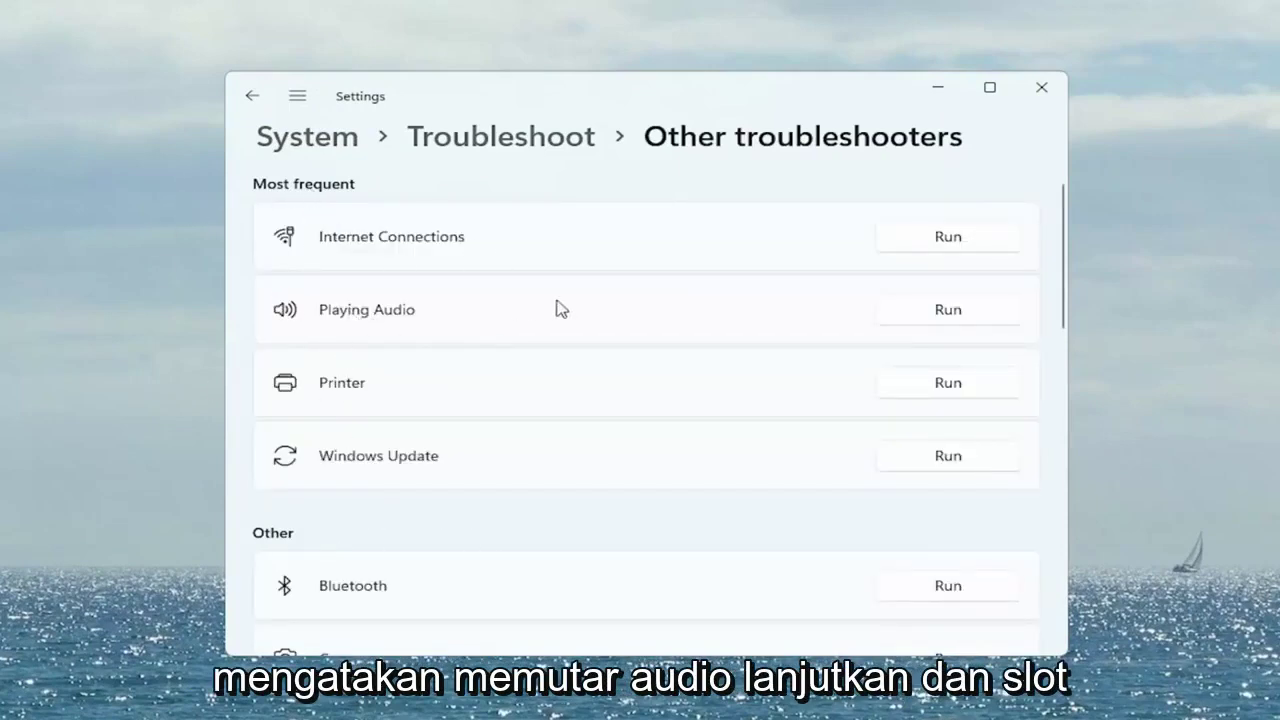
Step: Run the Playing Audio troubleshooter without opening Audio Enhancements, then close it and Settings
{"action": "left_click", "coordinate": [948, 310]}
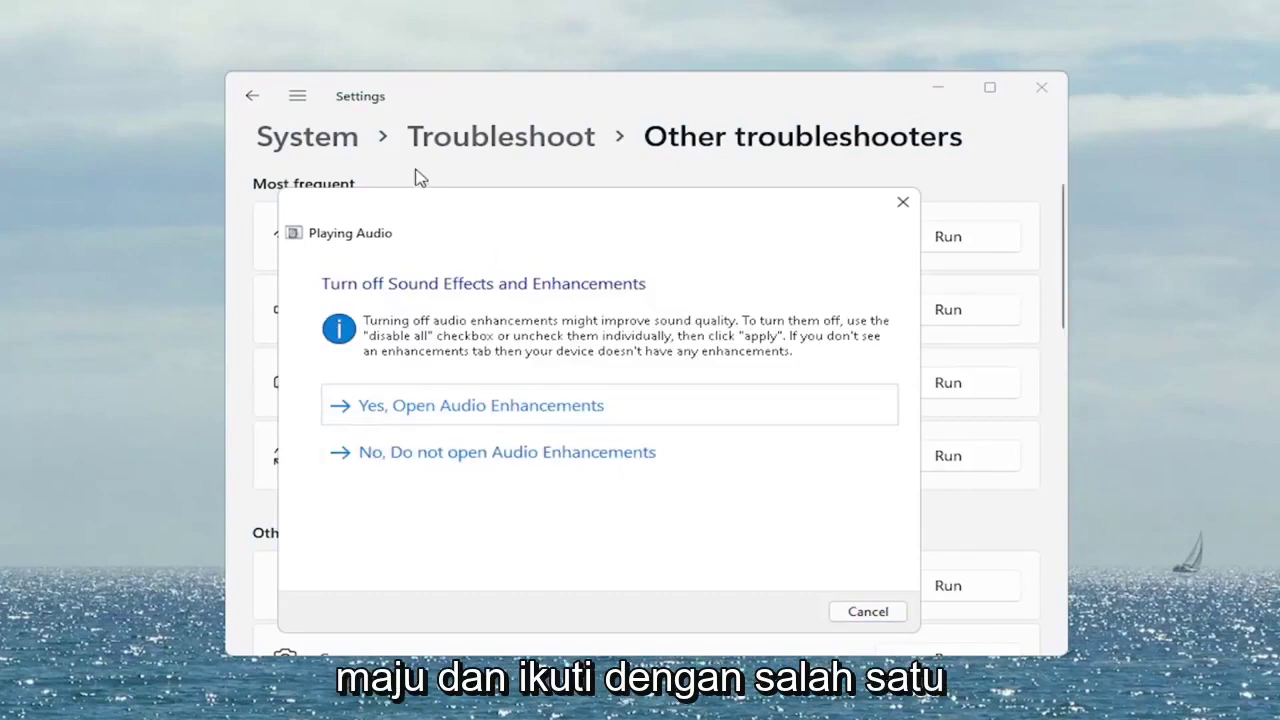
{"action": "left_click", "coordinate": [451, 458]}
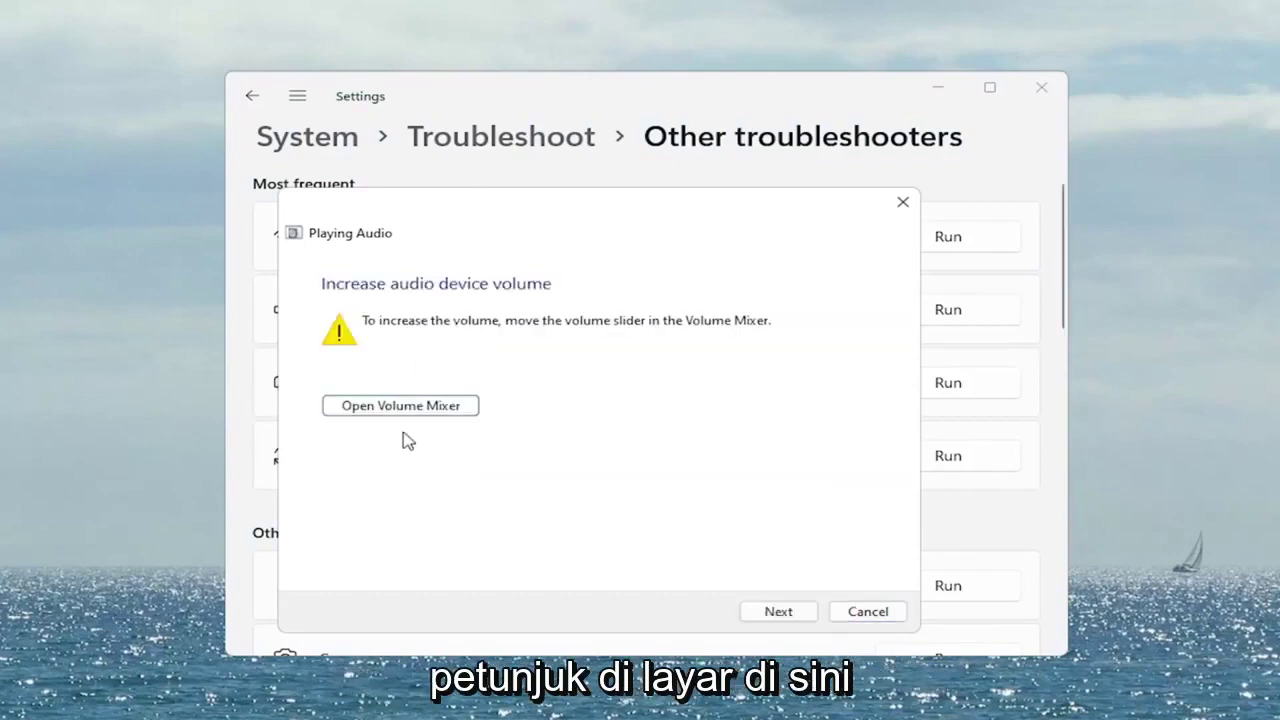
{"action": "left_click", "coordinate": [768, 611]}
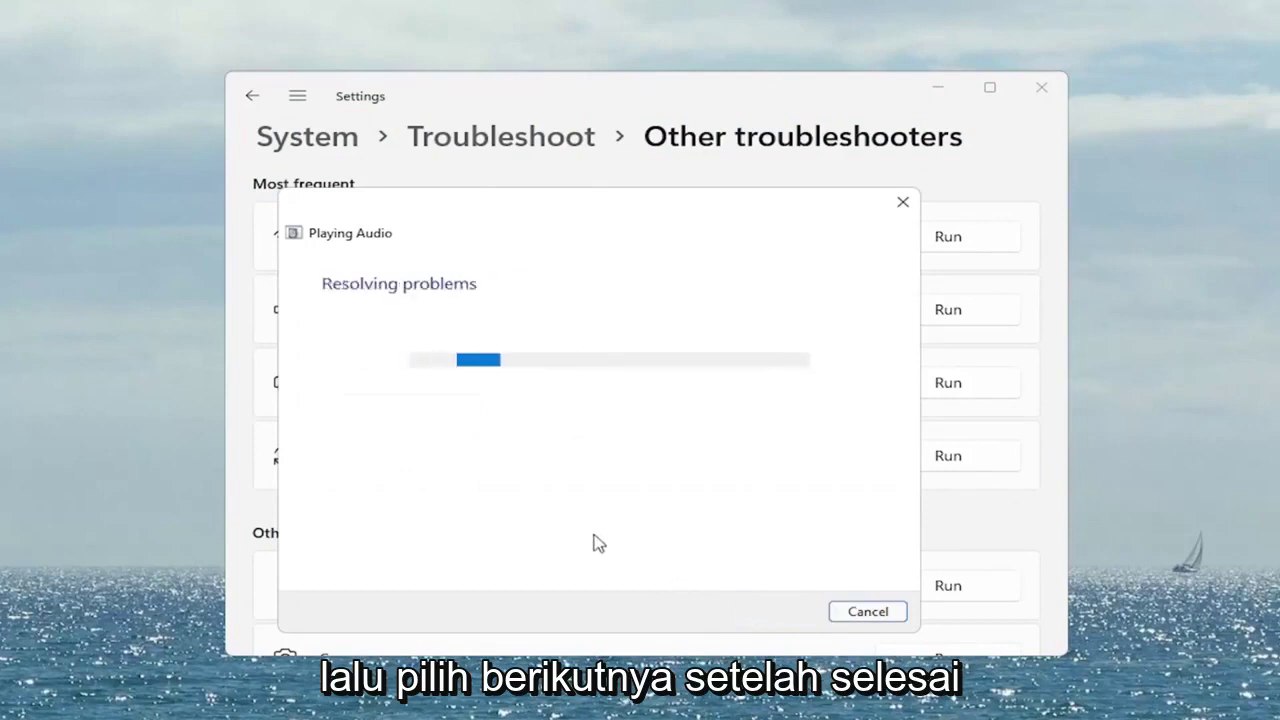
{"action": "left_click", "coordinate": [866, 614]}
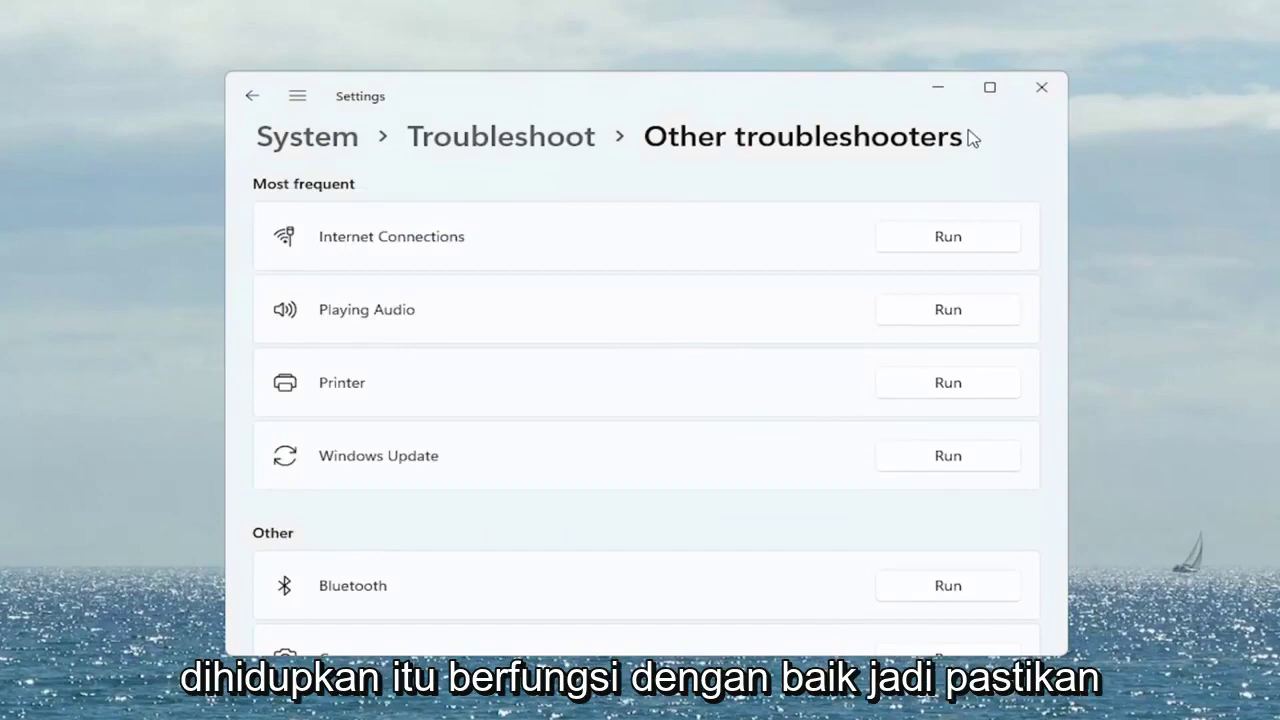
{"action": "left_click", "coordinate": [1041, 89]}
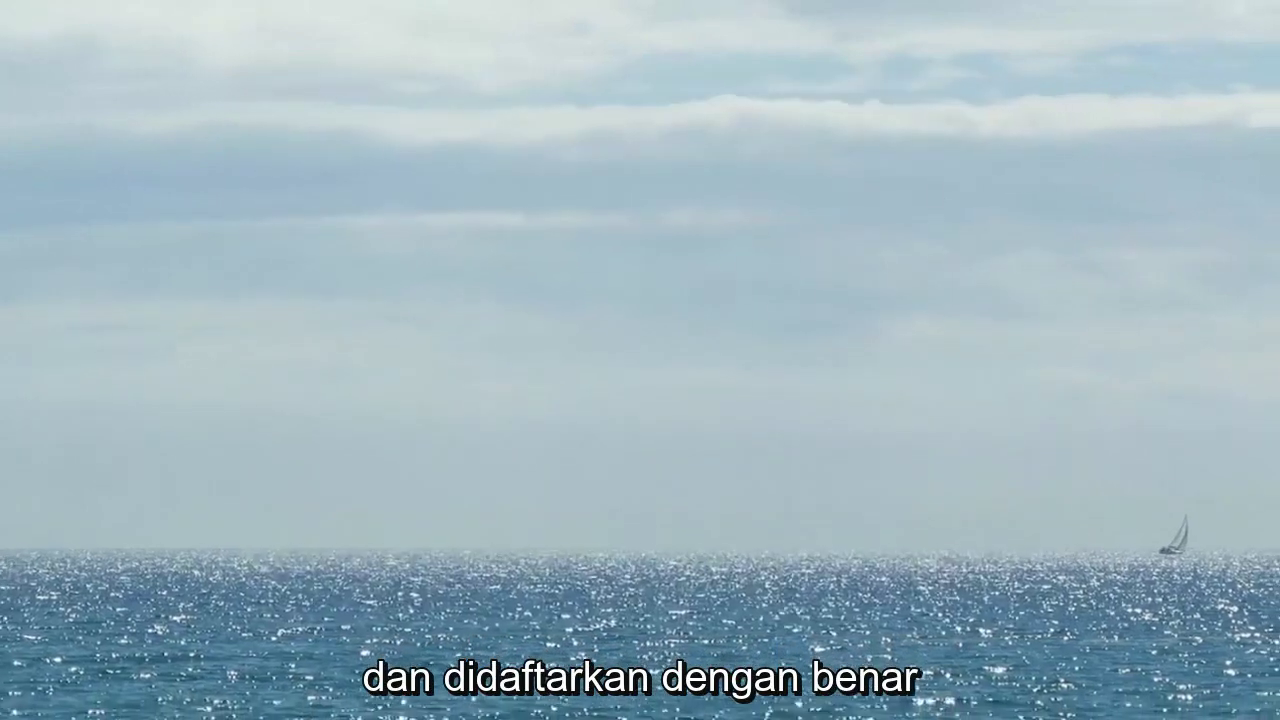